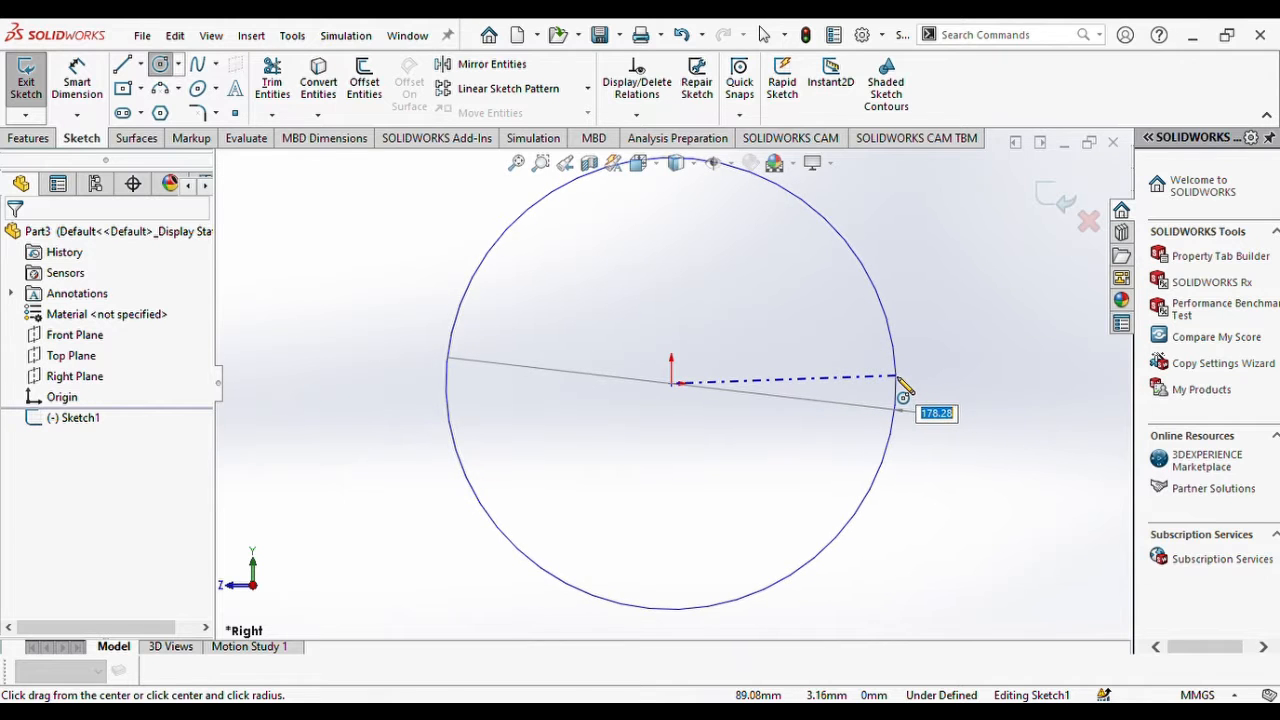
# Complete the circle centred on the origin and dimension its diameter to 200 mm.
pyautogui.click(898, 384)
pyautogui.click(77, 84)
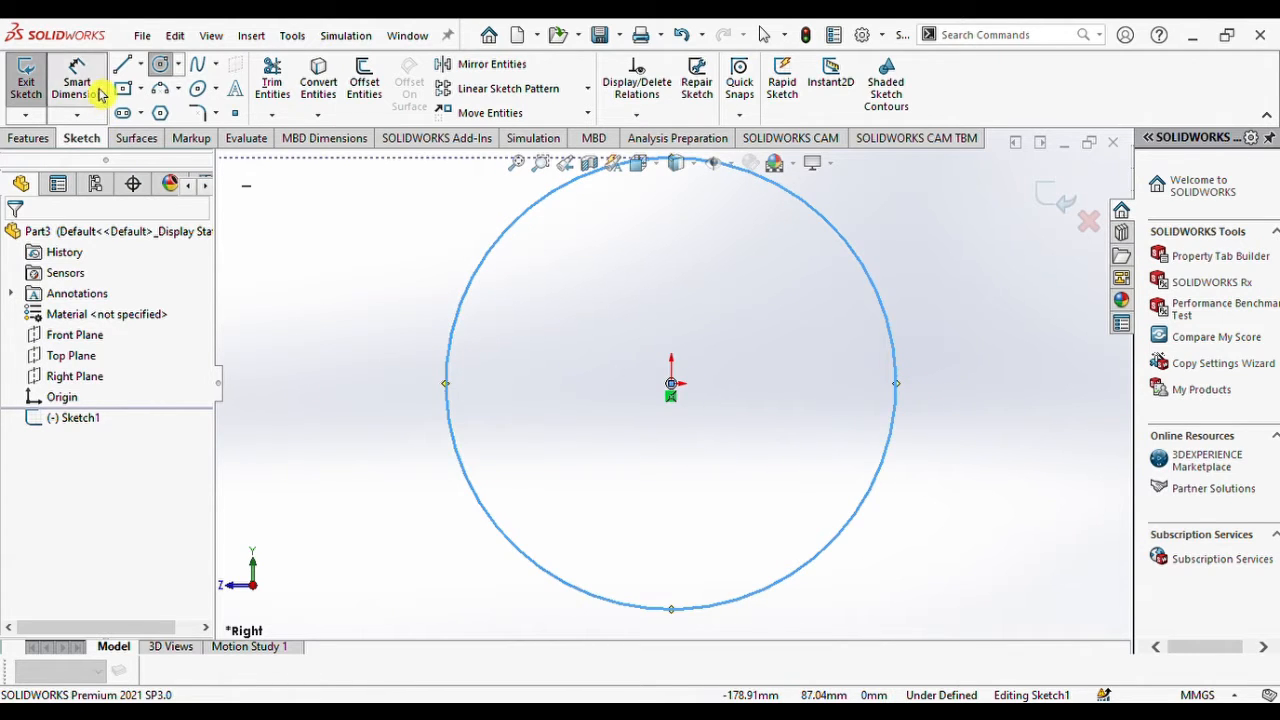
pyautogui.click(898, 384)
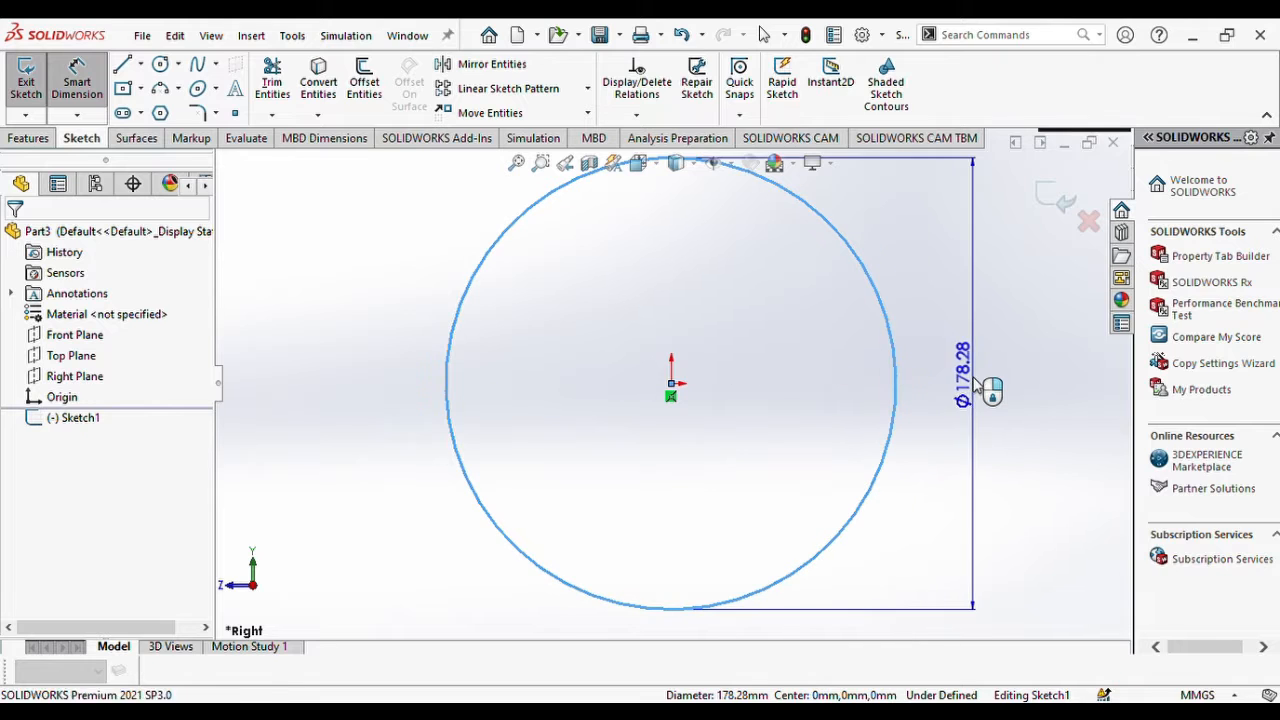
pyautogui.click(980, 399)
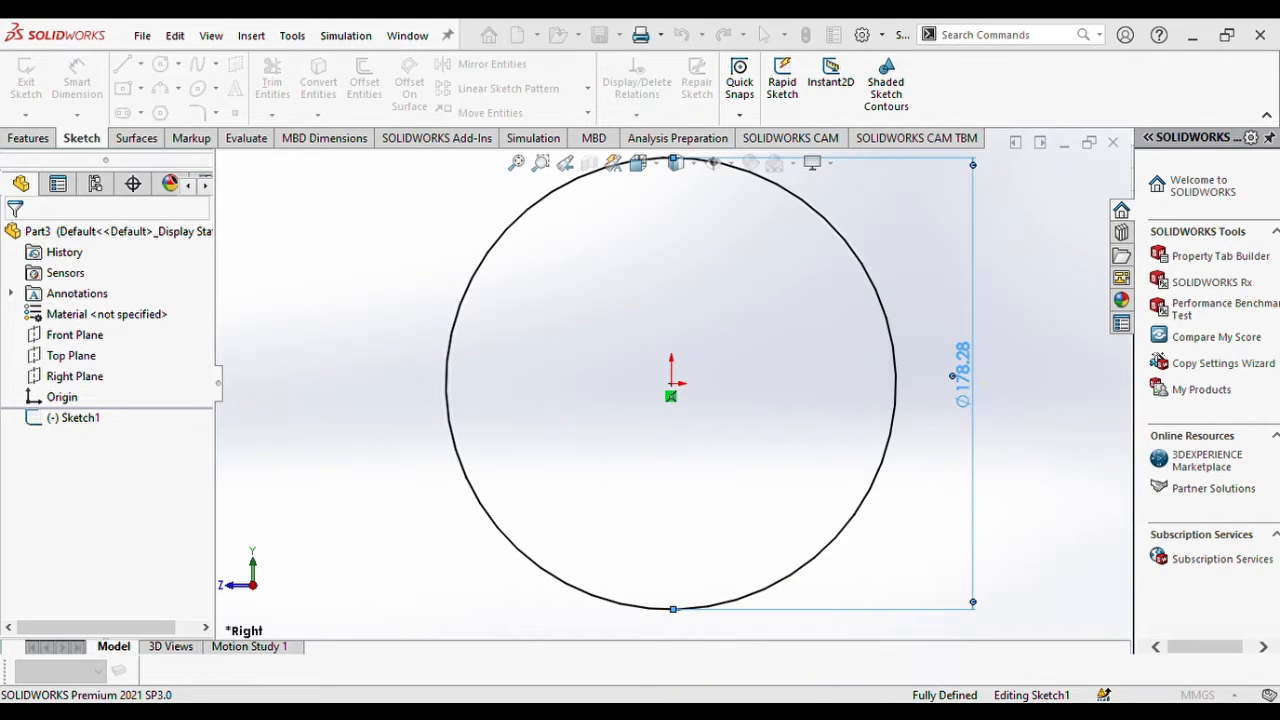
pyautogui.write('200')
pyautogui.press('Return')
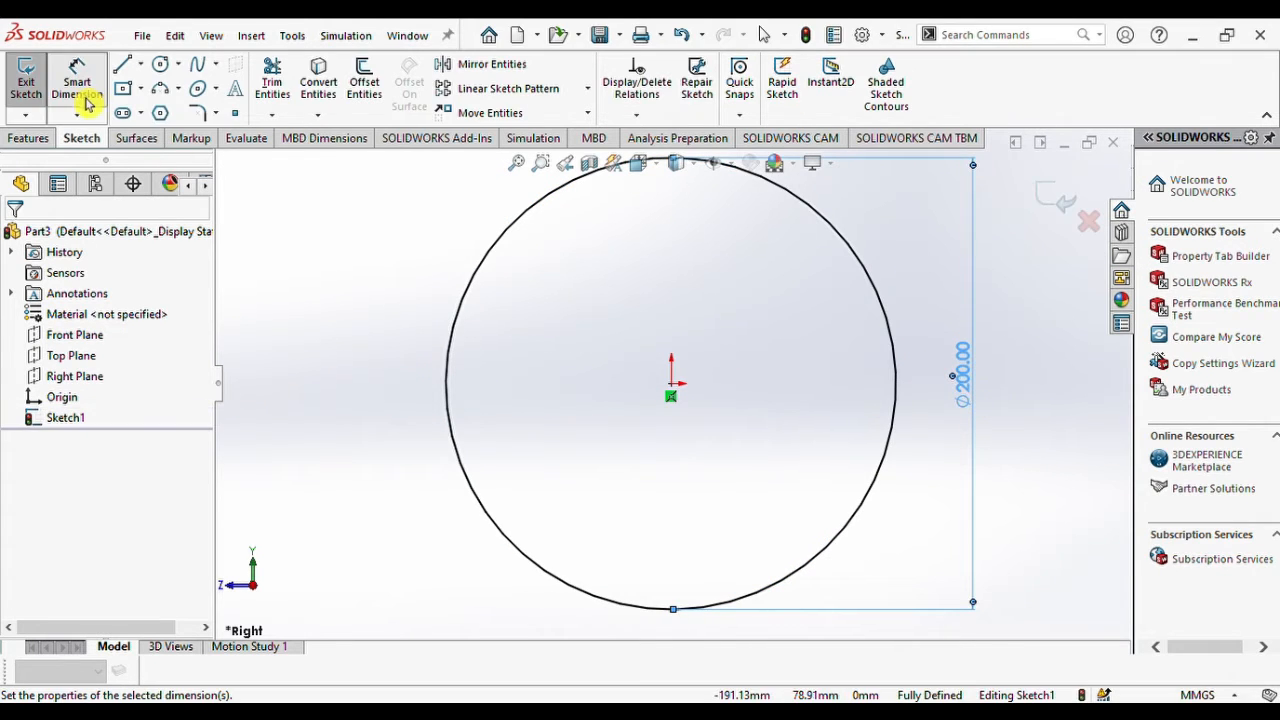
# Extrude the circle into a solid disc with a Mid Plane end condition and a depth of 80 mm.
pyautogui.click(40, 140)
pyautogui.click(33, 80)
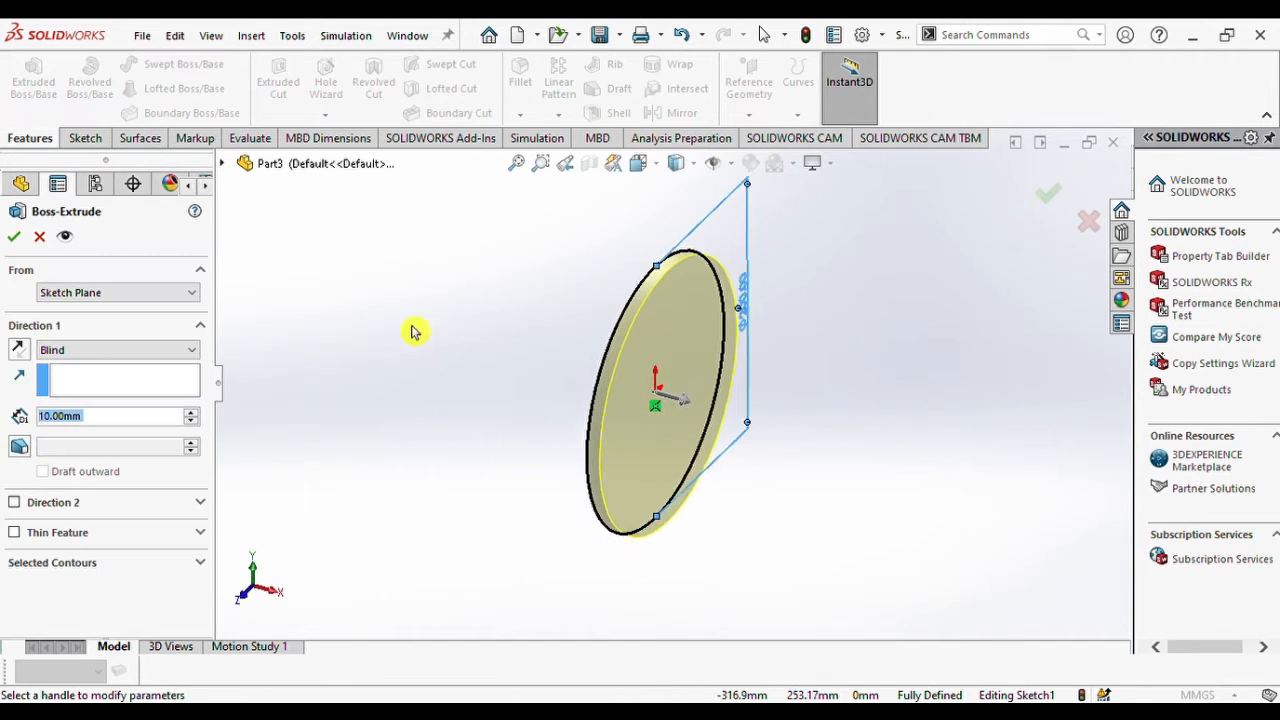
pyautogui.click(180, 354)
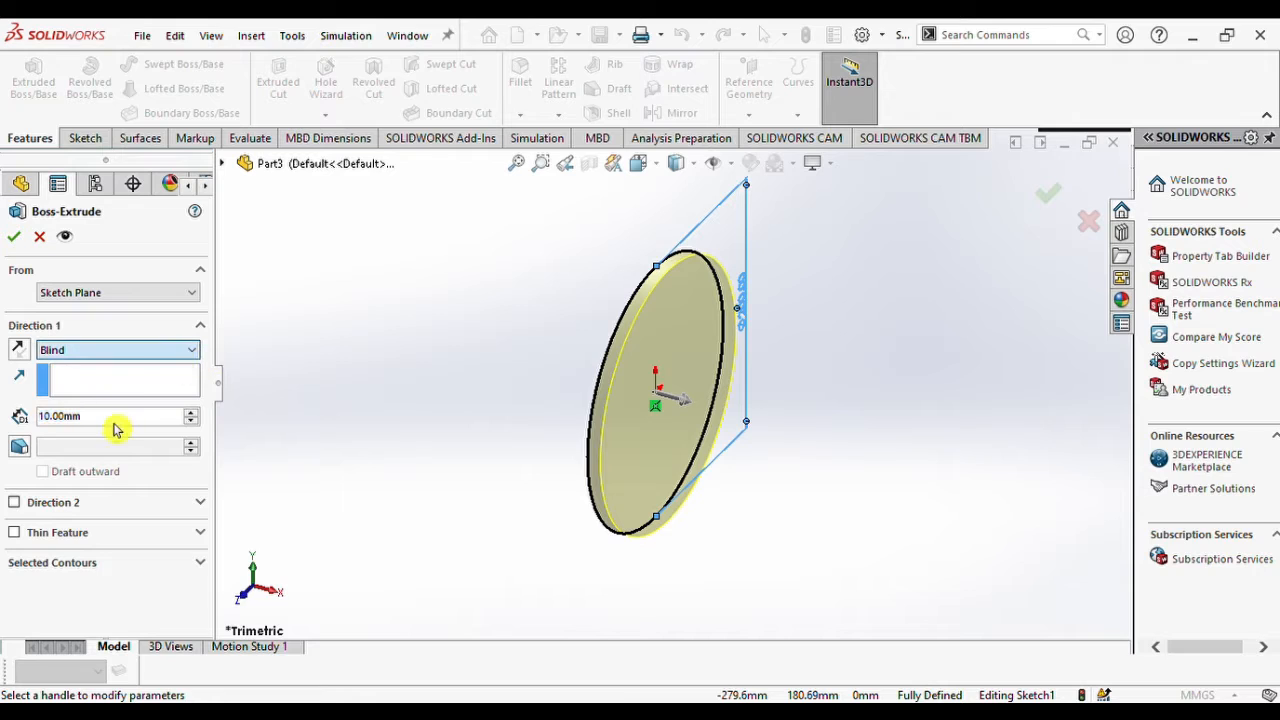
pyautogui.click(123, 441)
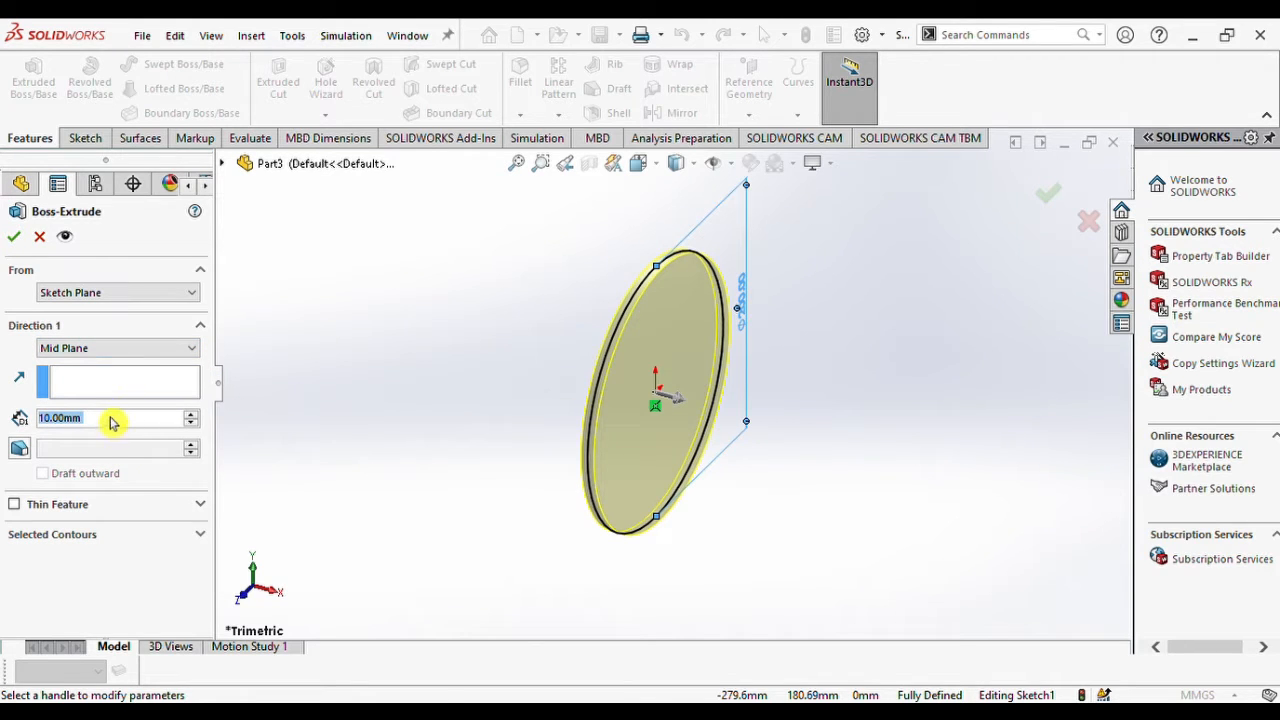
pyautogui.write('50')
pyautogui.press('Return')
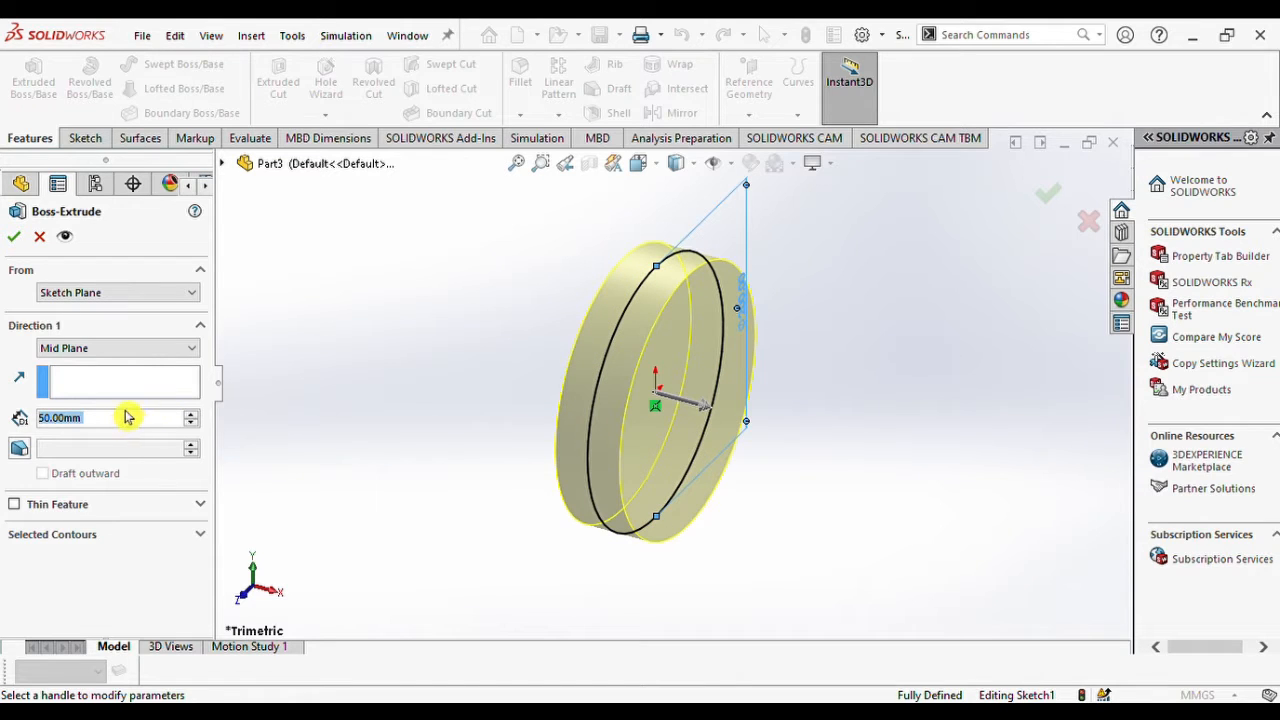
pyautogui.write('5')
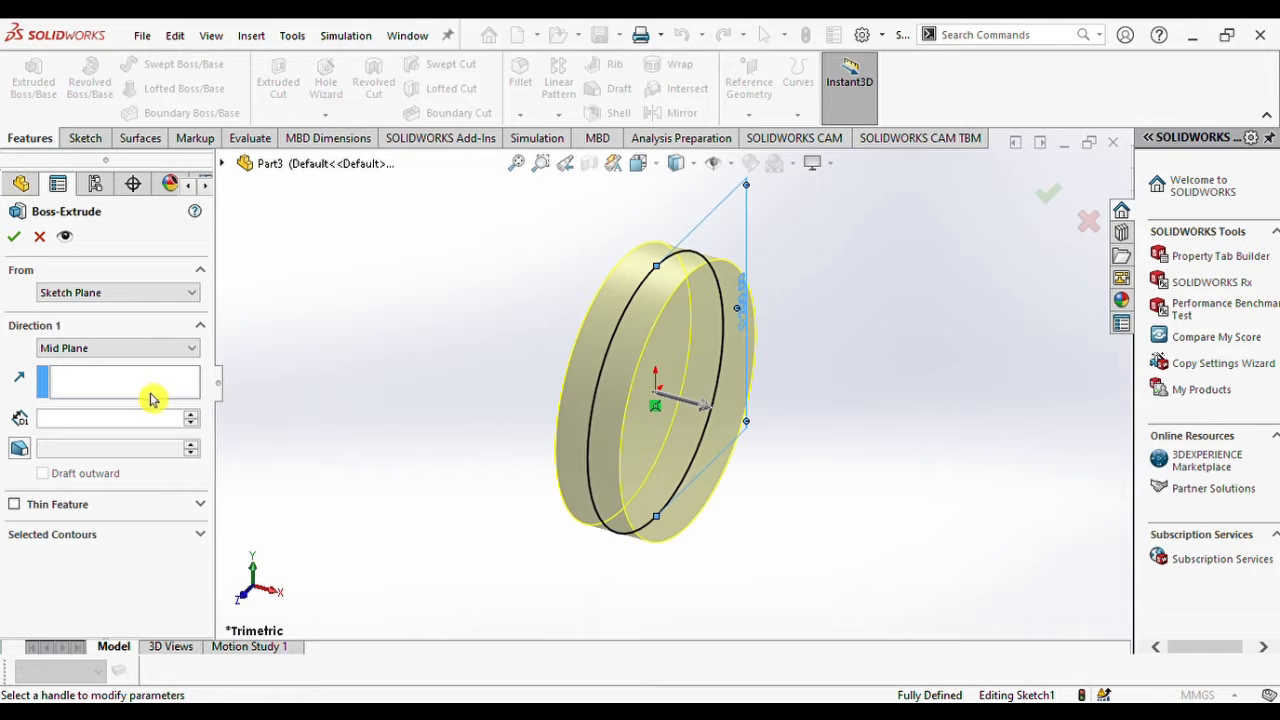
pyautogui.click(16, 239)
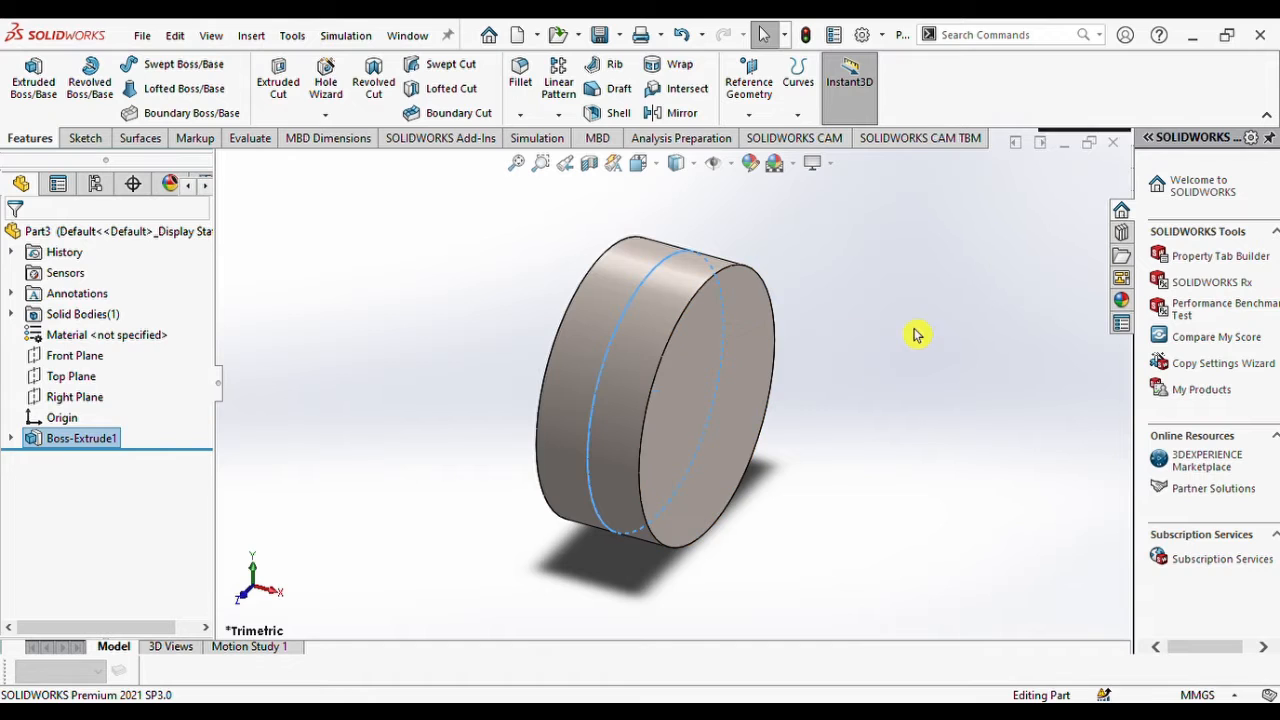
# Start a sketch on the disc's flat end face and draw a circle from the origin, about half the disc's diameter.
pyautogui.click(730, 335)
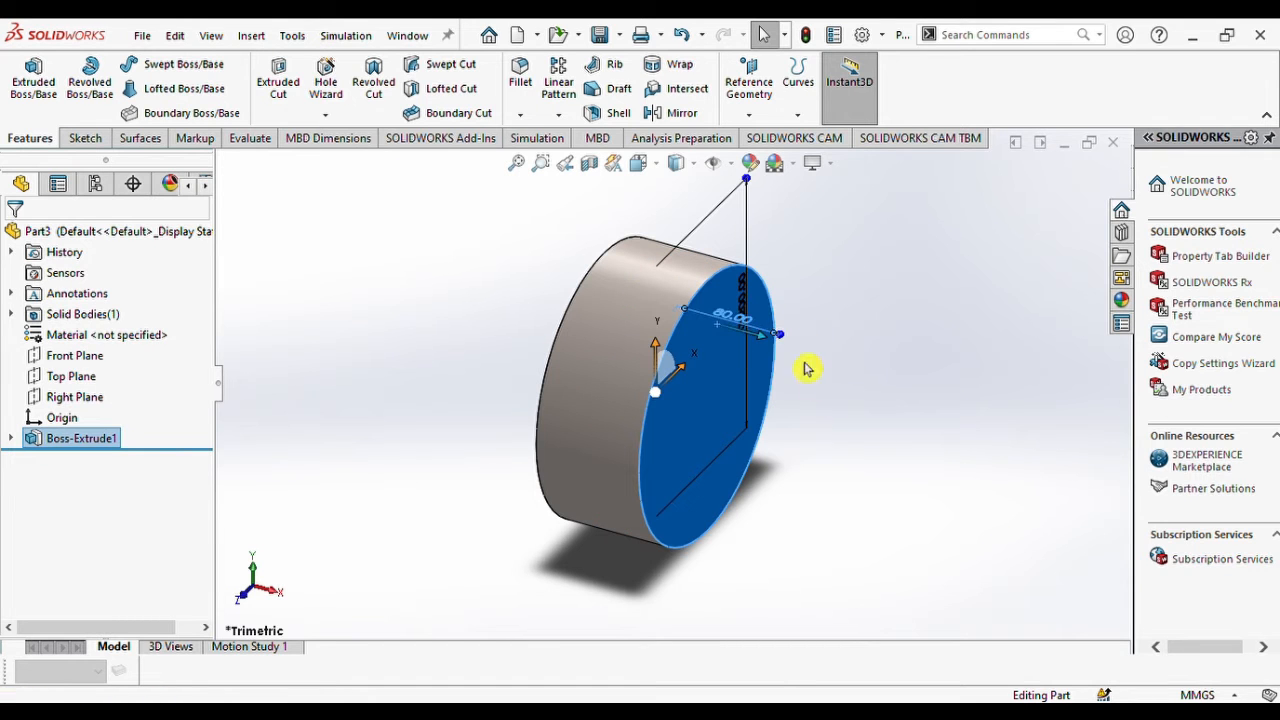
pyautogui.click(843, 281)
pyautogui.click(690, 385)
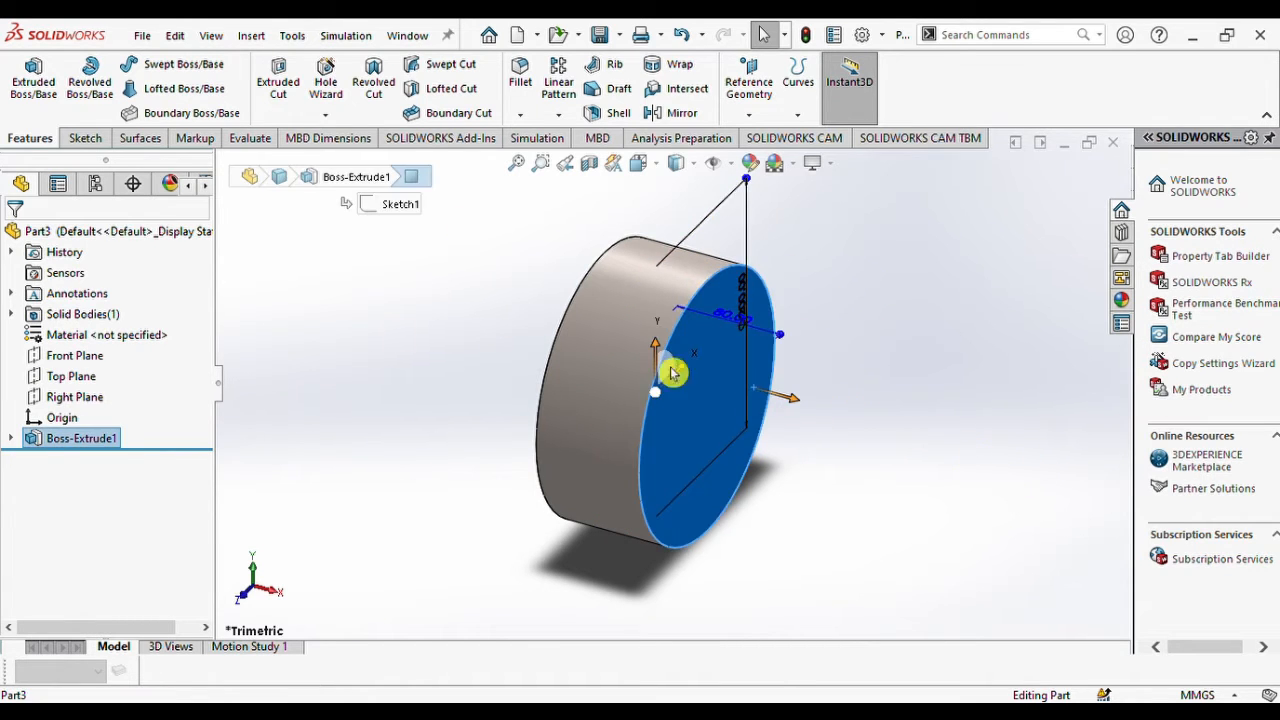
pyautogui.click(86, 138)
pyautogui.click(25, 78)
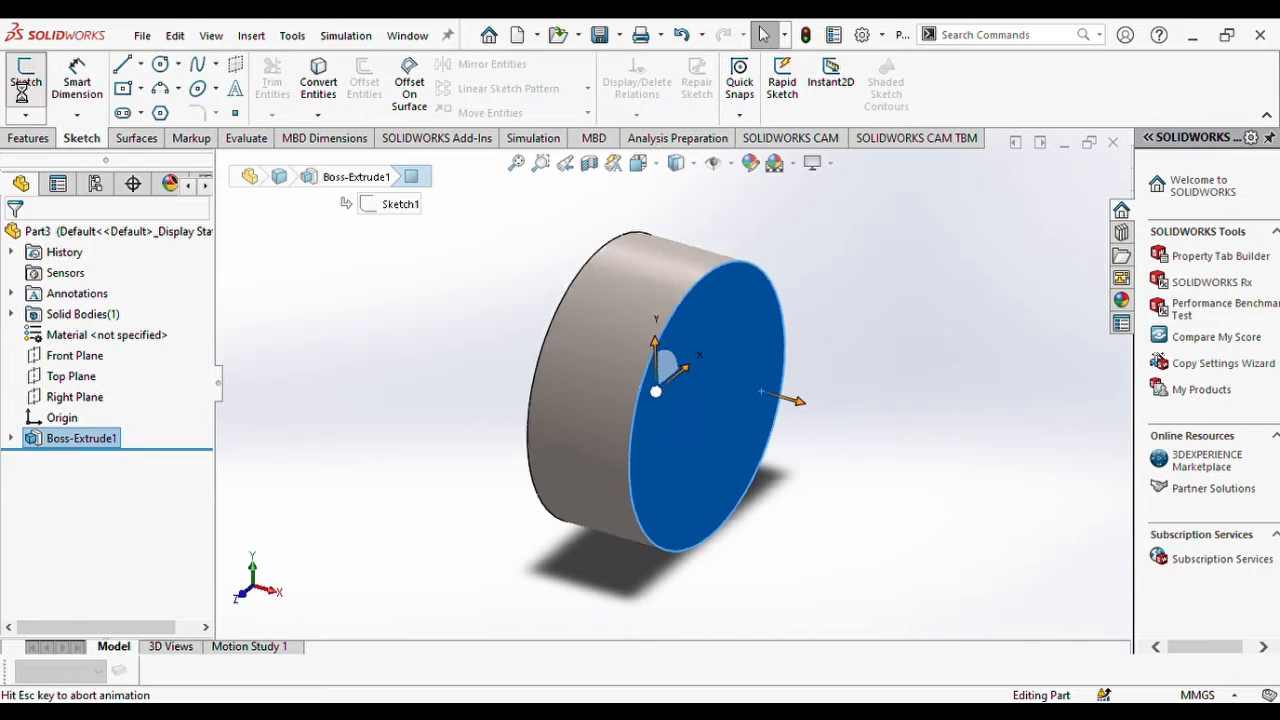
pyautogui.click(163, 66)
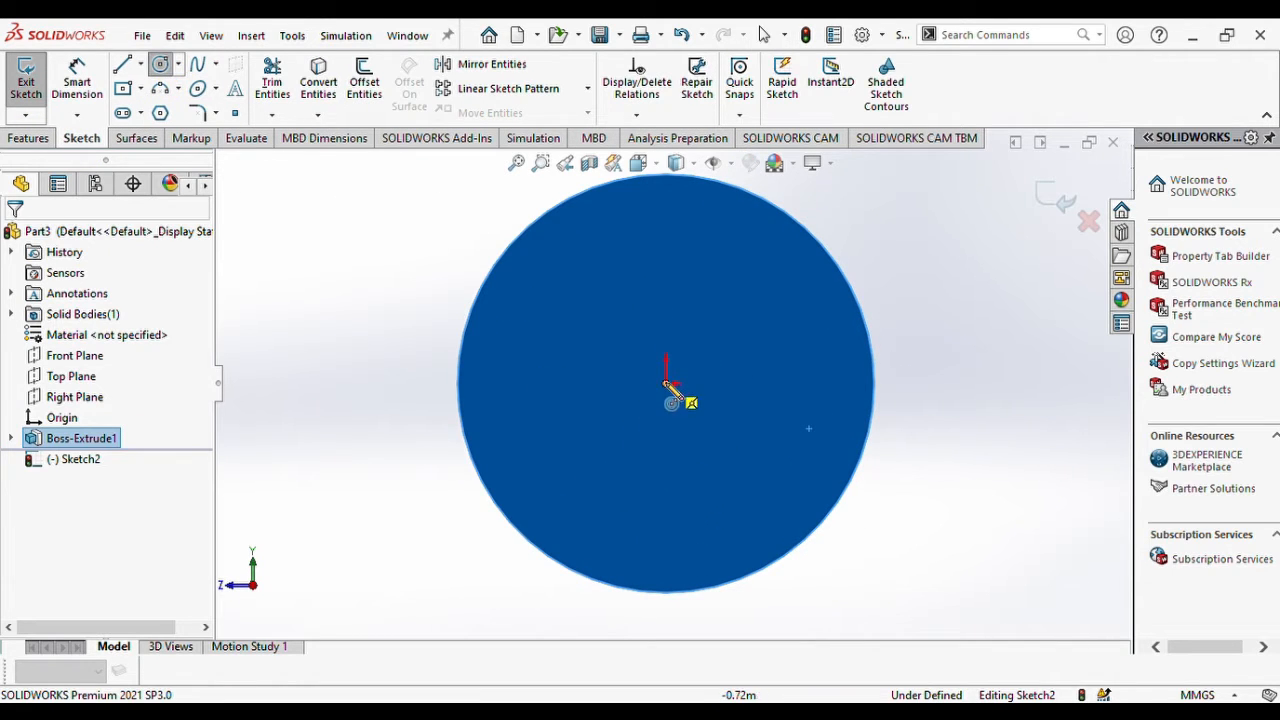
pyautogui.click(666, 382)
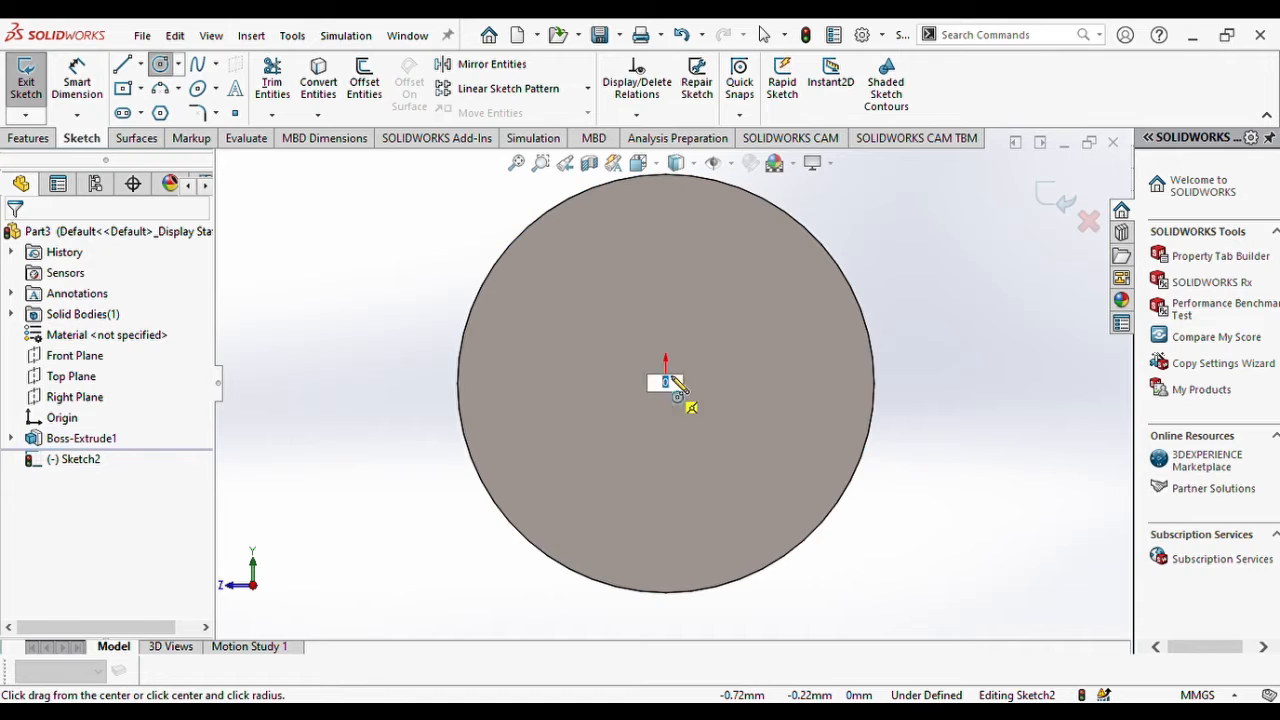
pyautogui.click(742, 304)
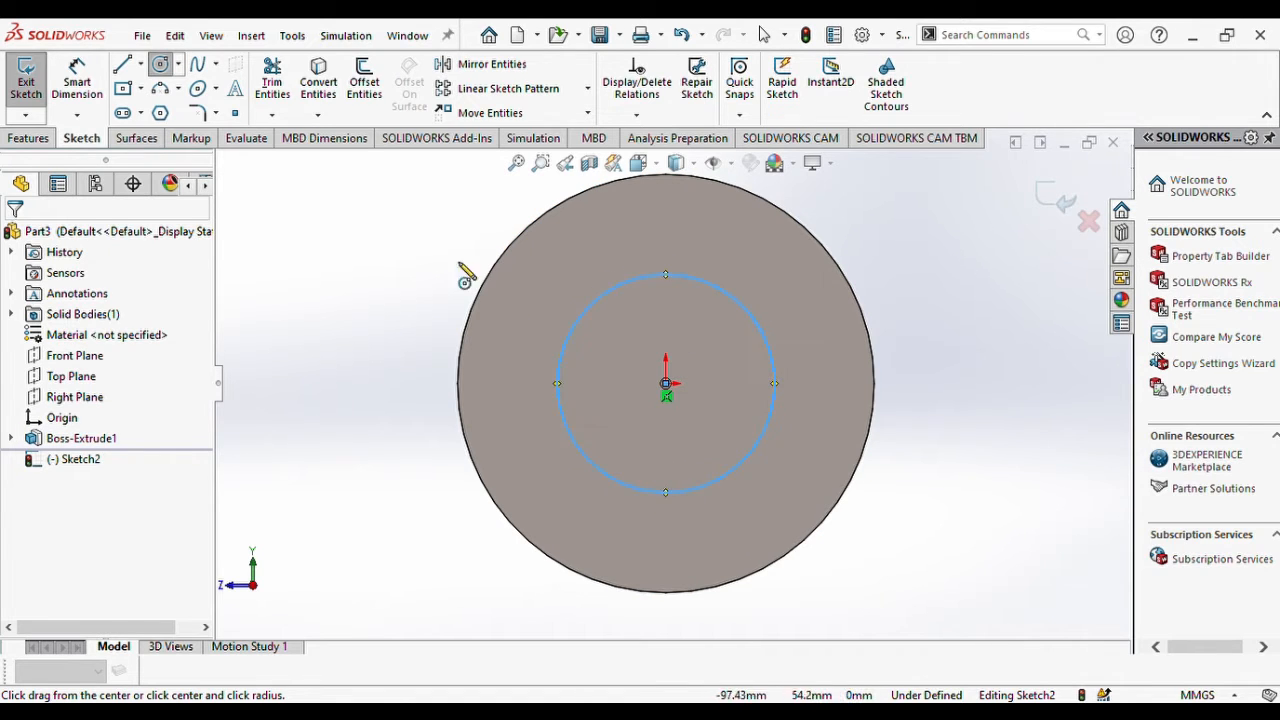
# Cut-extrude the inner circle 80 mm Blind to open a central bore through the disc.
pyautogui.click(40, 139)
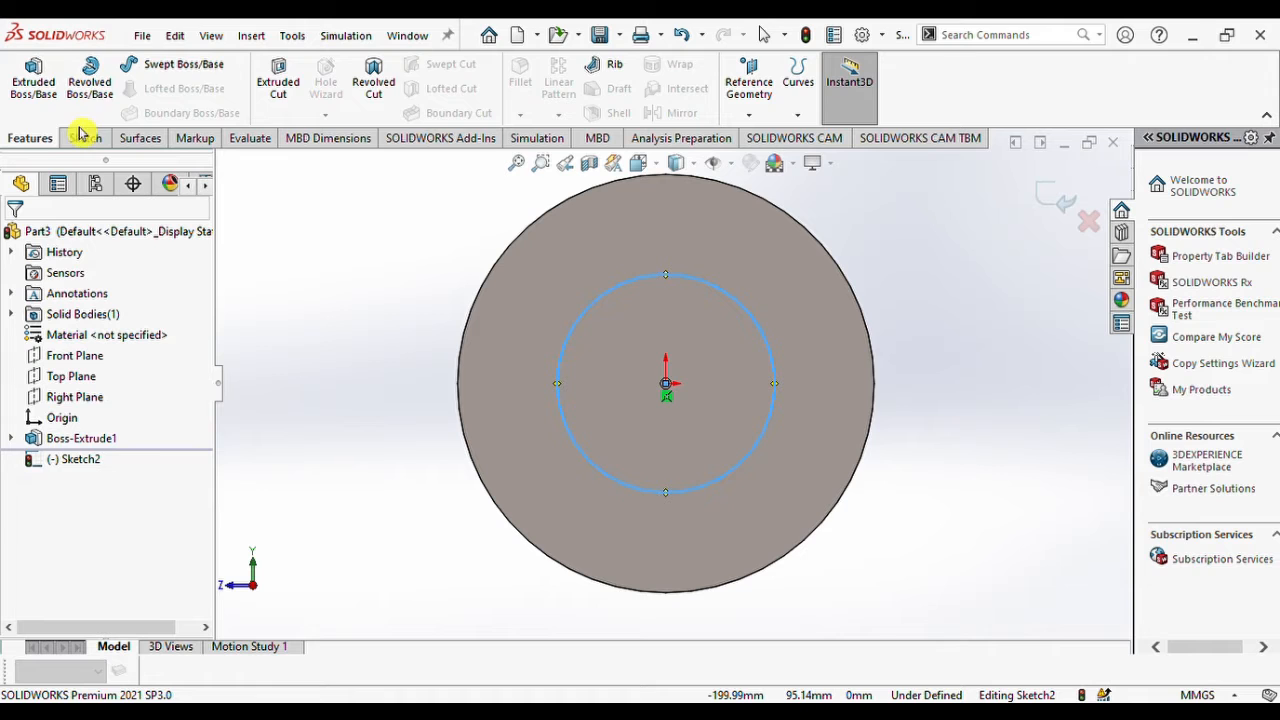
pyautogui.click(288, 96)
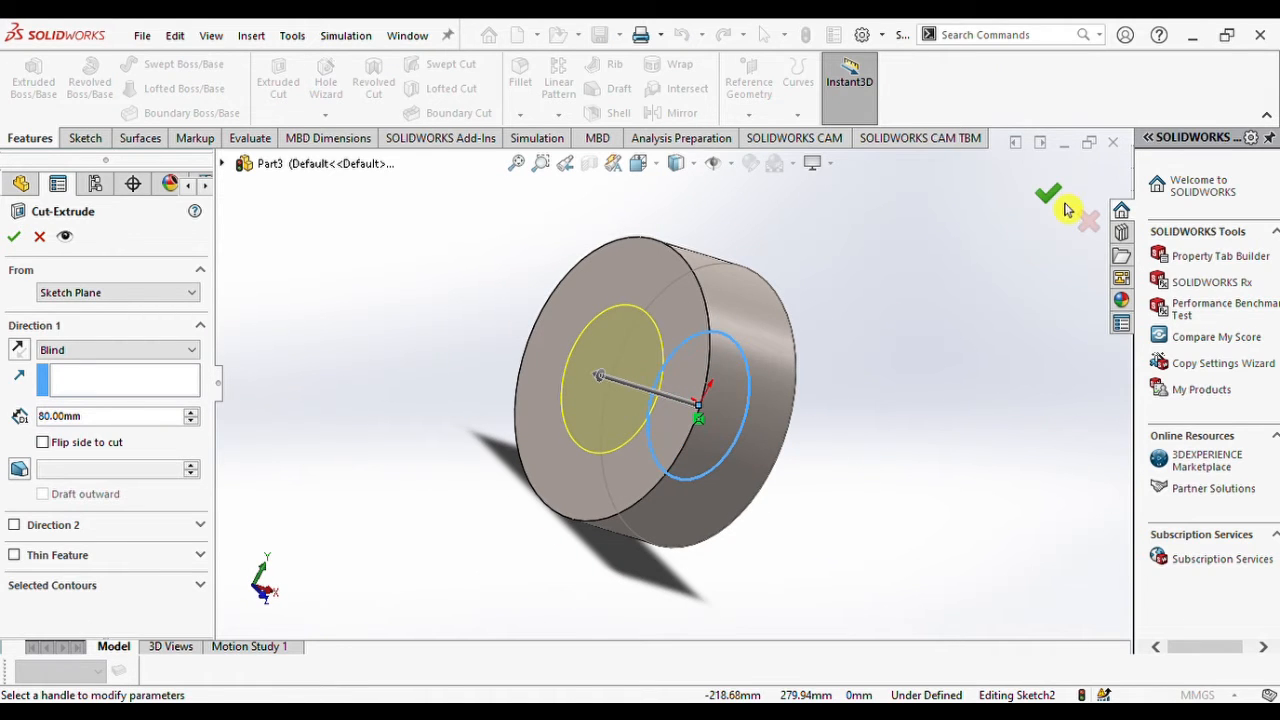
pyautogui.click(1047, 194)
# Sketch a centre rectangle about 16 mm wide and 17 mm high on the ring's flat face, centred on the bore's top point.
pyautogui.moveTo(903, 294); pyautogui.dragTo(685, 312, button='middle')
pyautogui.click(685, 312)
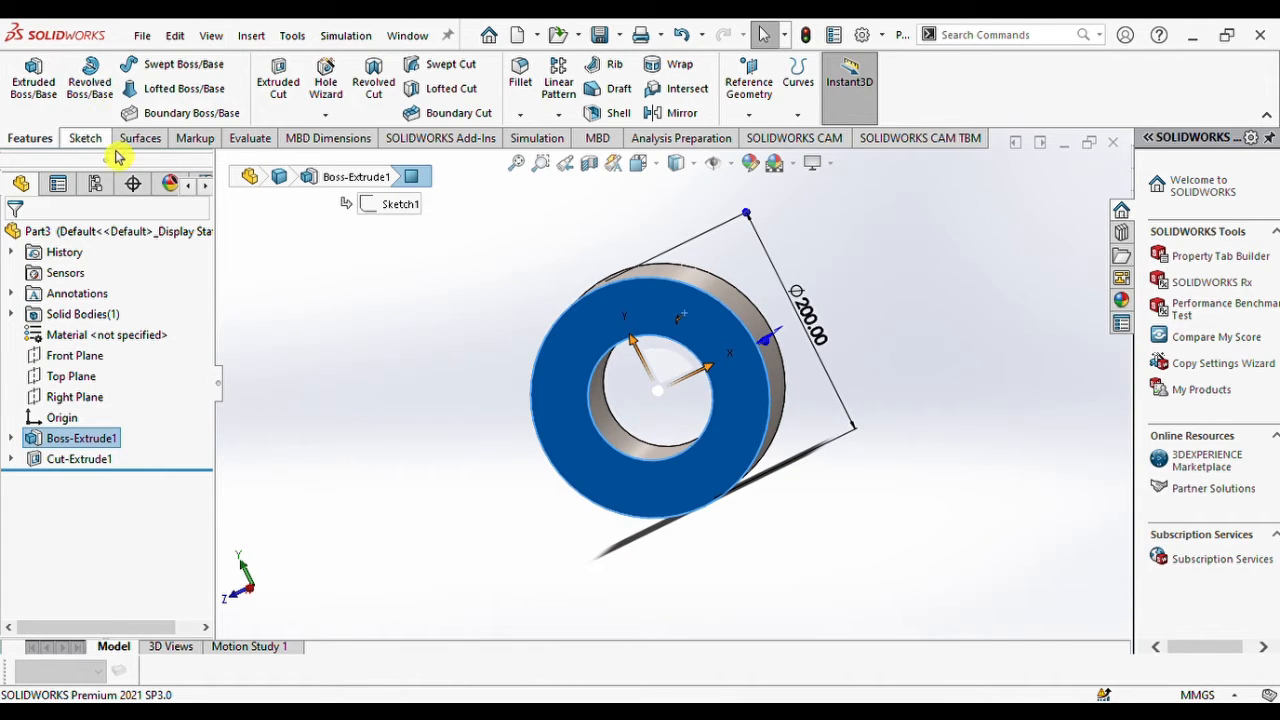
pyautogui.click(85, 138)
pyautogui.click(26, 80)
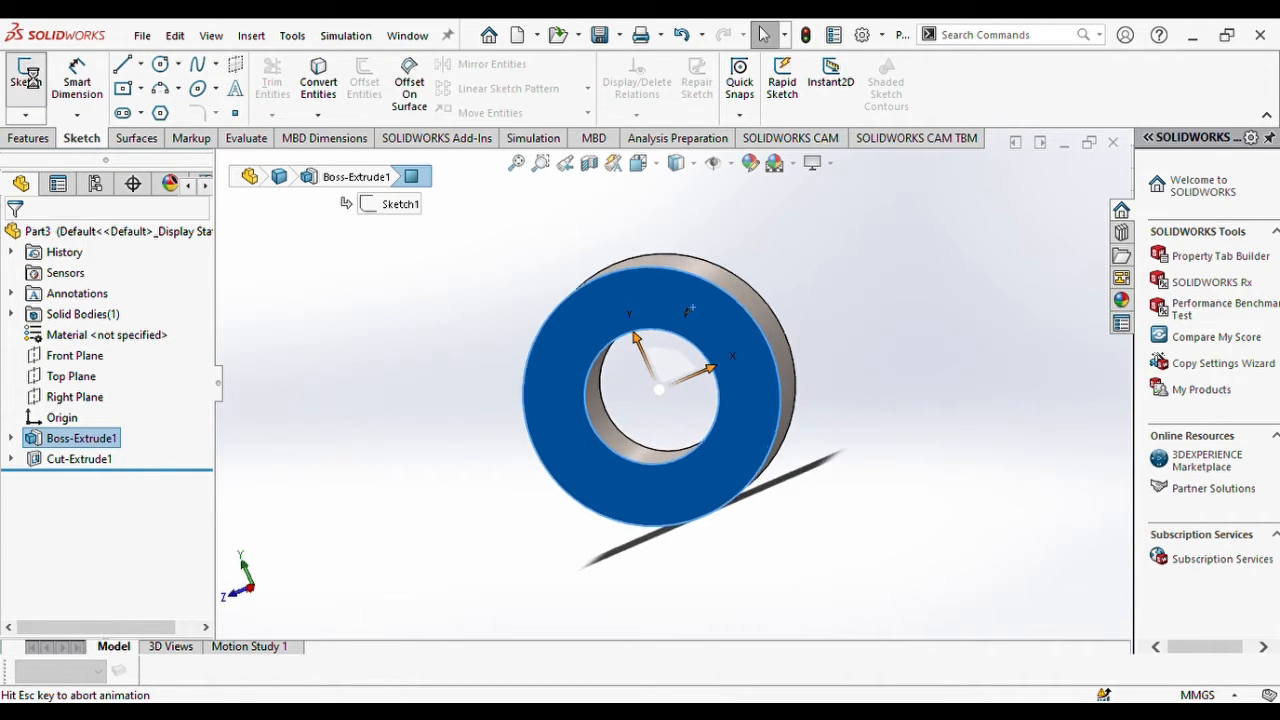
pyautogui.click(128, 90)
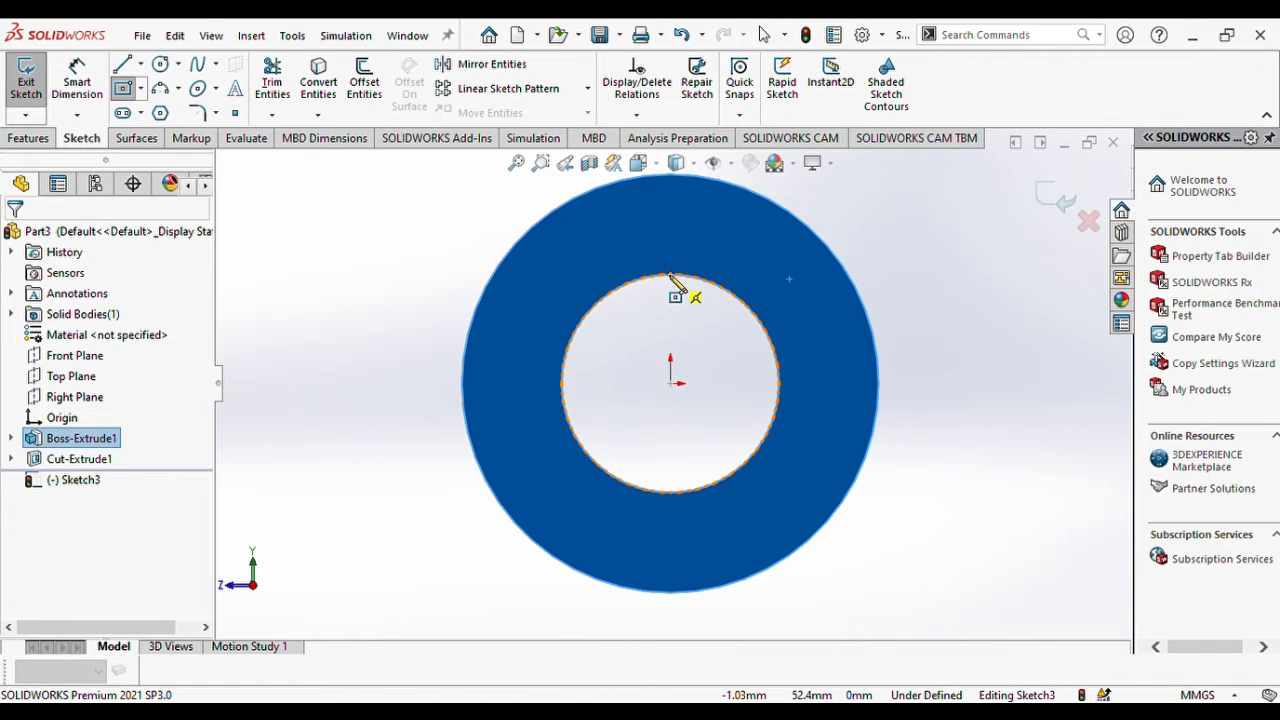
pyautogui.moveTo(675, 268)
pyautogui.mouseDown()
pyautogui.moveTo(696, 272)
pyautogui.moveTo(686, 258)
pyautogui.mouseUp()
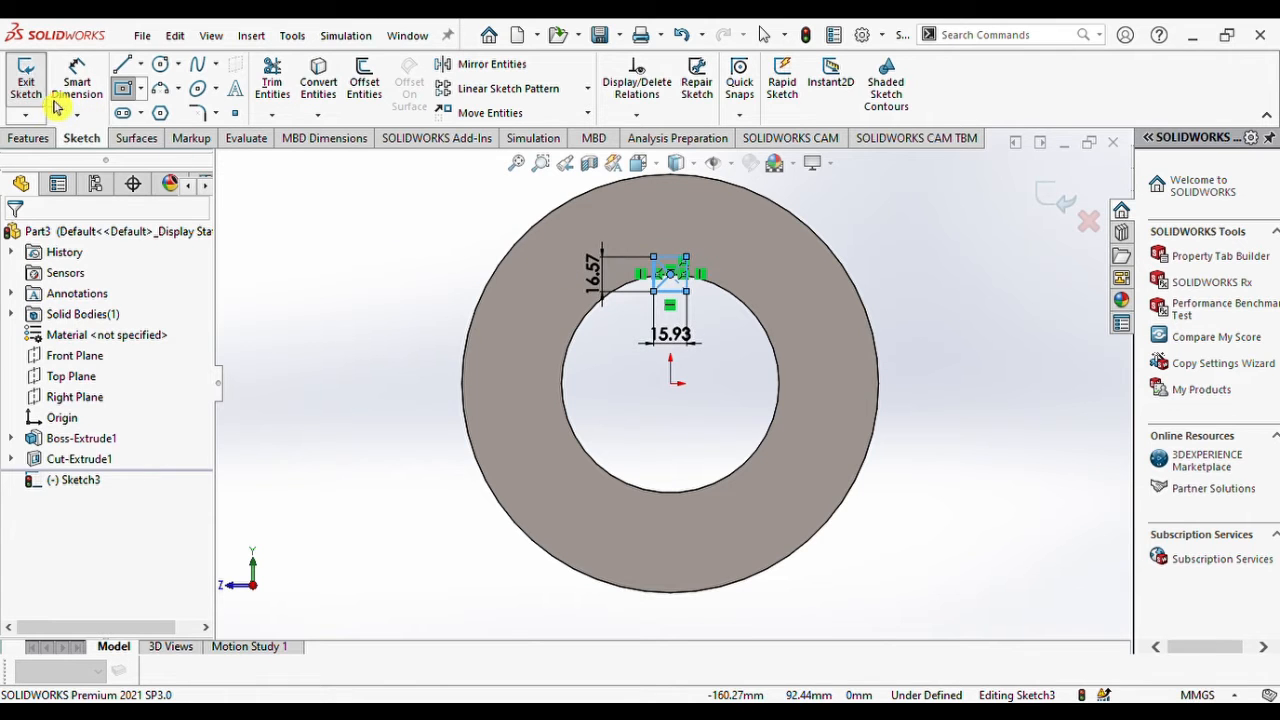
# Cut-extrude the rectangle 80 mm Blind to form a keyway along the bore.
pyautogui.click(36, 137)
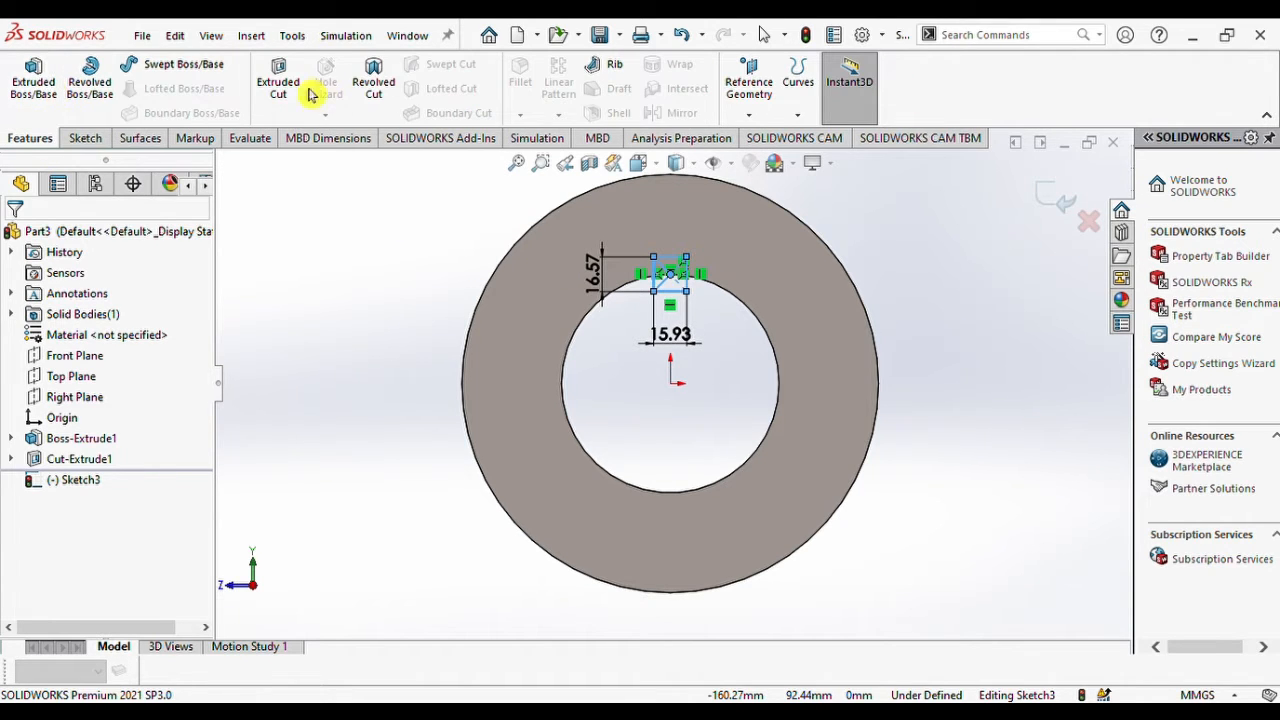
pyautogui.click(278, 87)
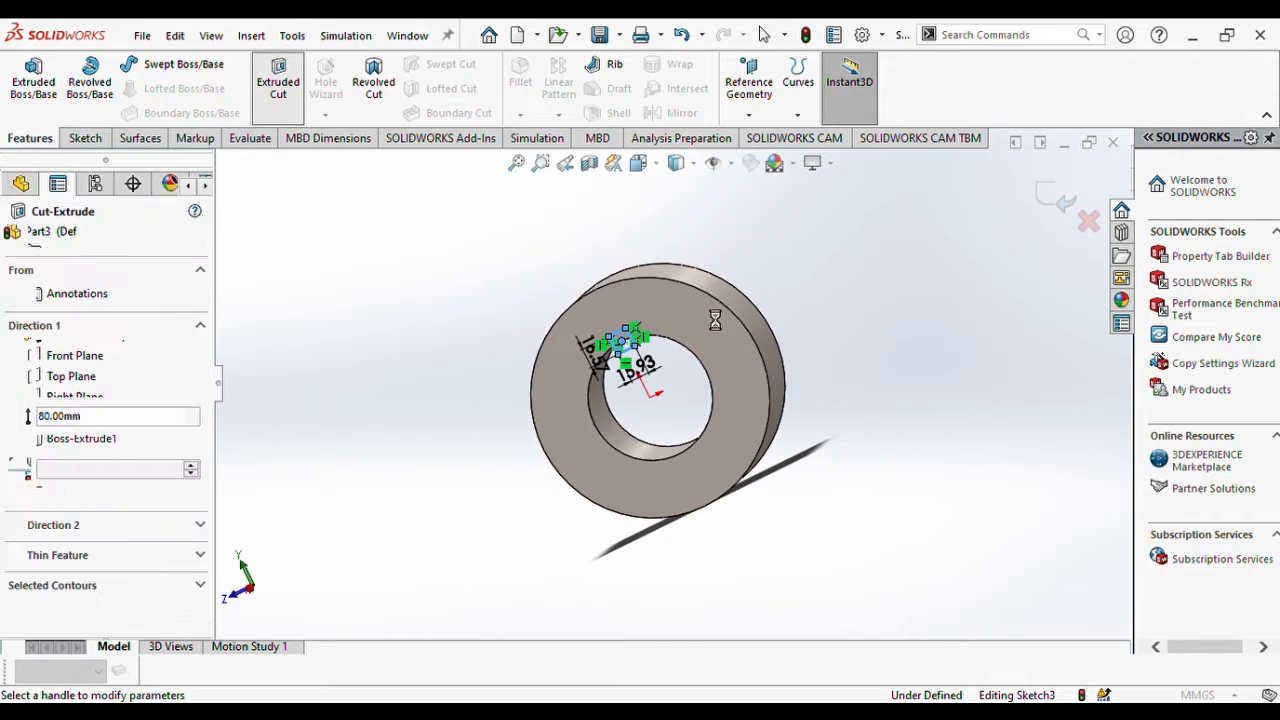
pyautogui.moveTo(906, 307); pyautogui.dragTo(763, 329, button='middle')
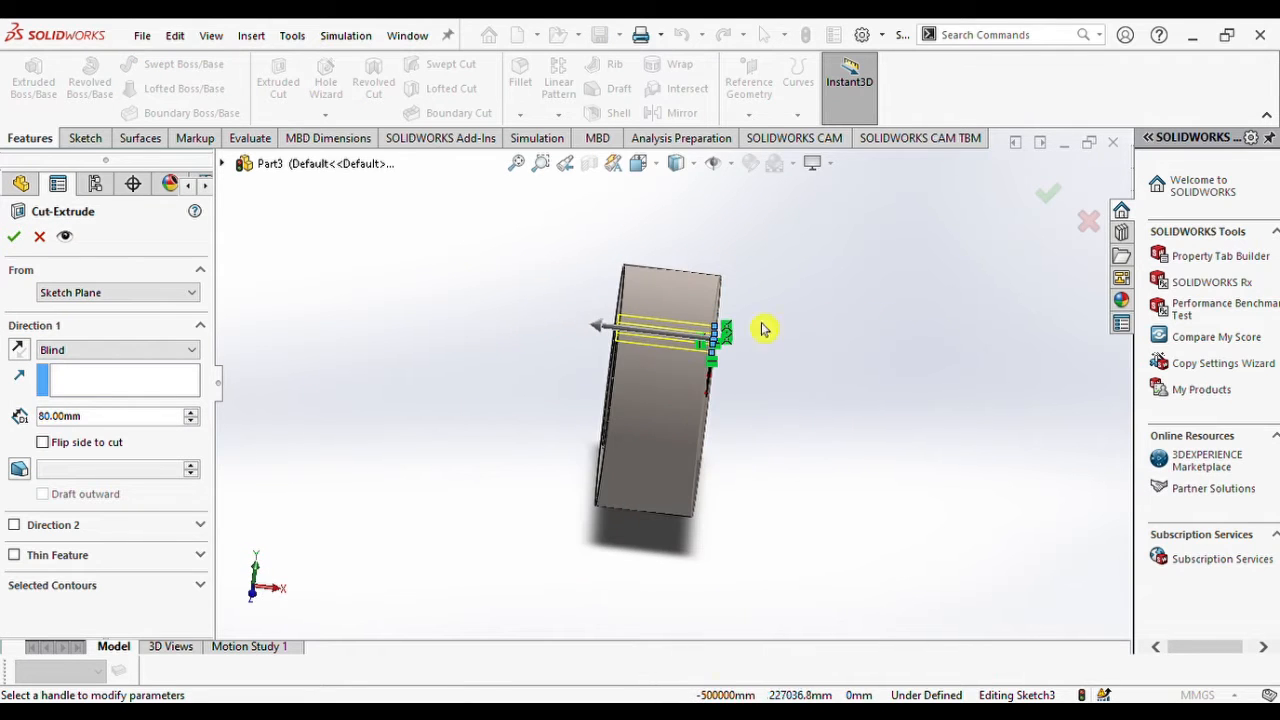
pyautogui.click(14, 236)
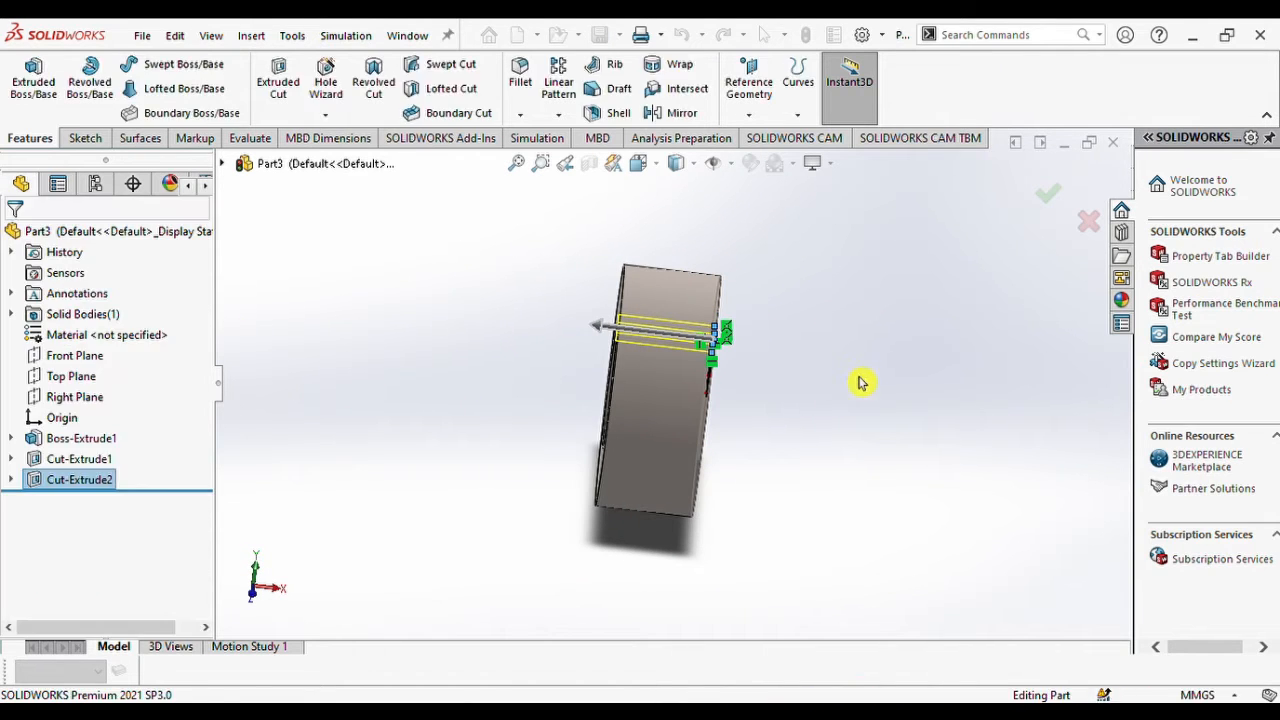
# Start a sketch on the ring's flat face and draw a circle about 143 mm in diameter centred on the origin.
pyautogui.moveTo(844, 368)
pyautogui.mouseDown(button='middle')
pyautogui.moveTo(728, 371)
pyautogui.moveTo(720, 331)
pyautogui.mouseUp(button='middle')
pyautogui.click(714, 327)
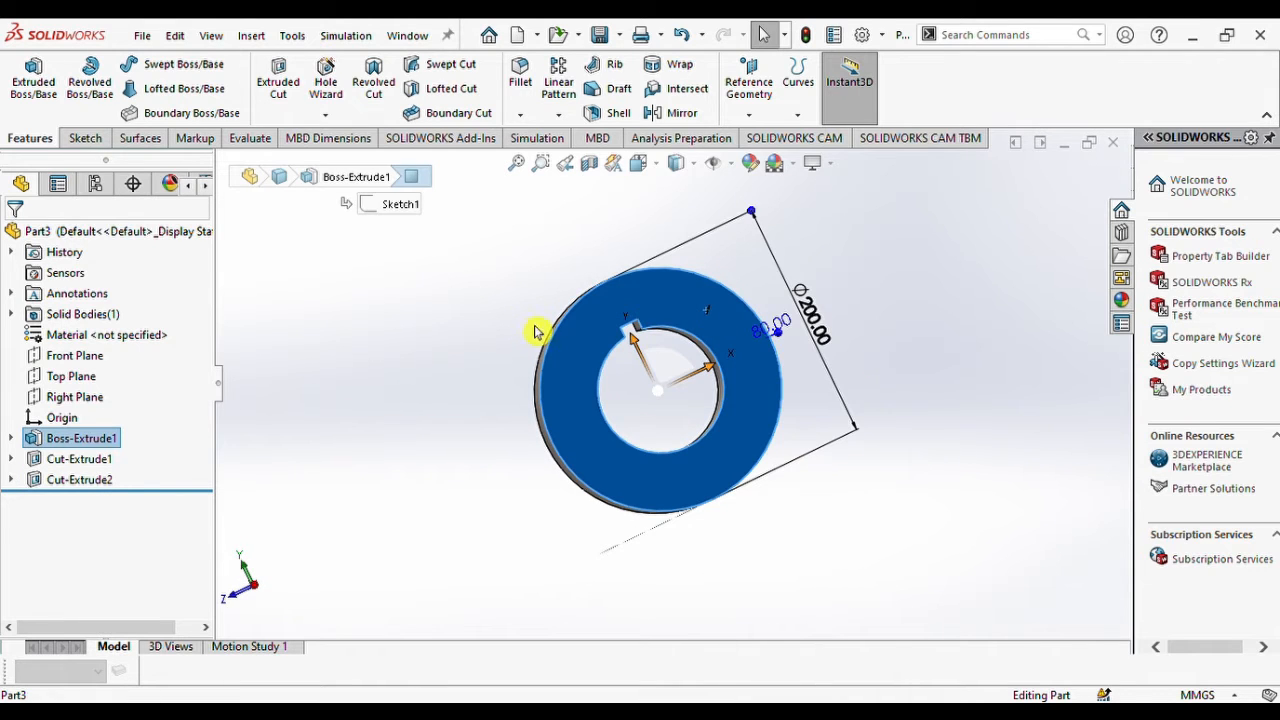
pyautogui.click(85, 138)
pyautogui.click(30, 78)
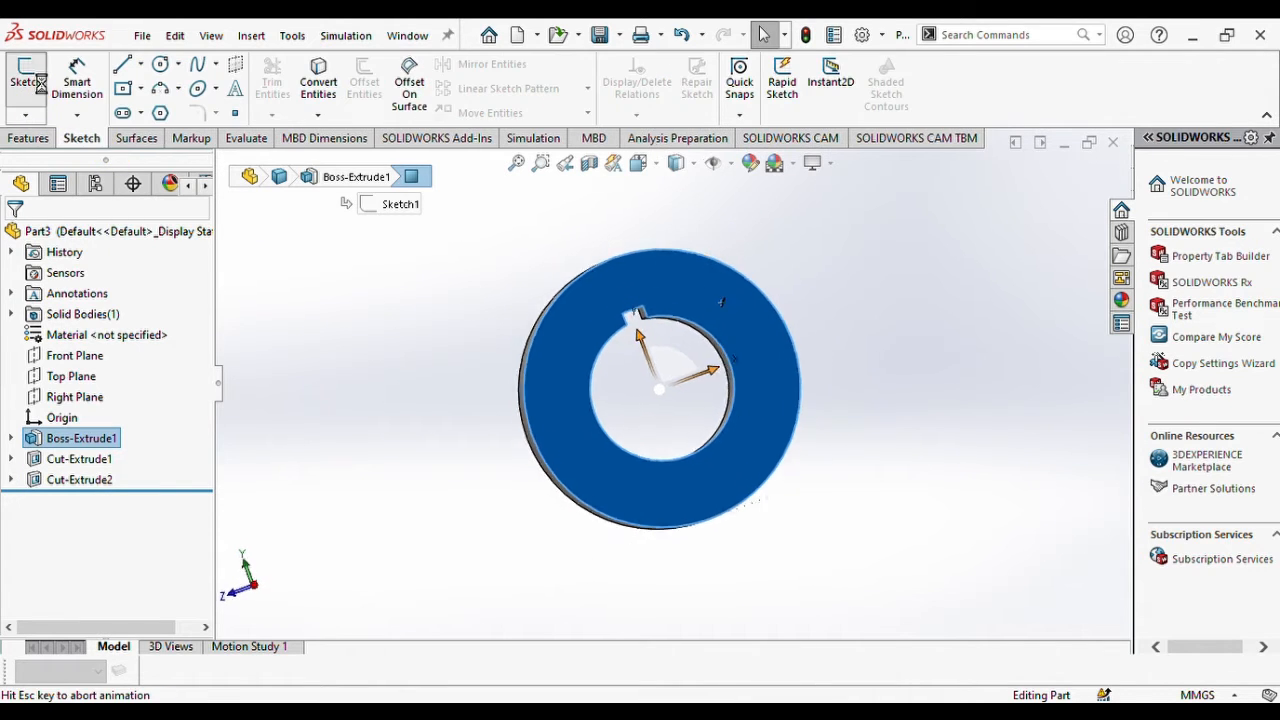
pyautogui.click(163, 65)
pyautogui.click(668, 384)
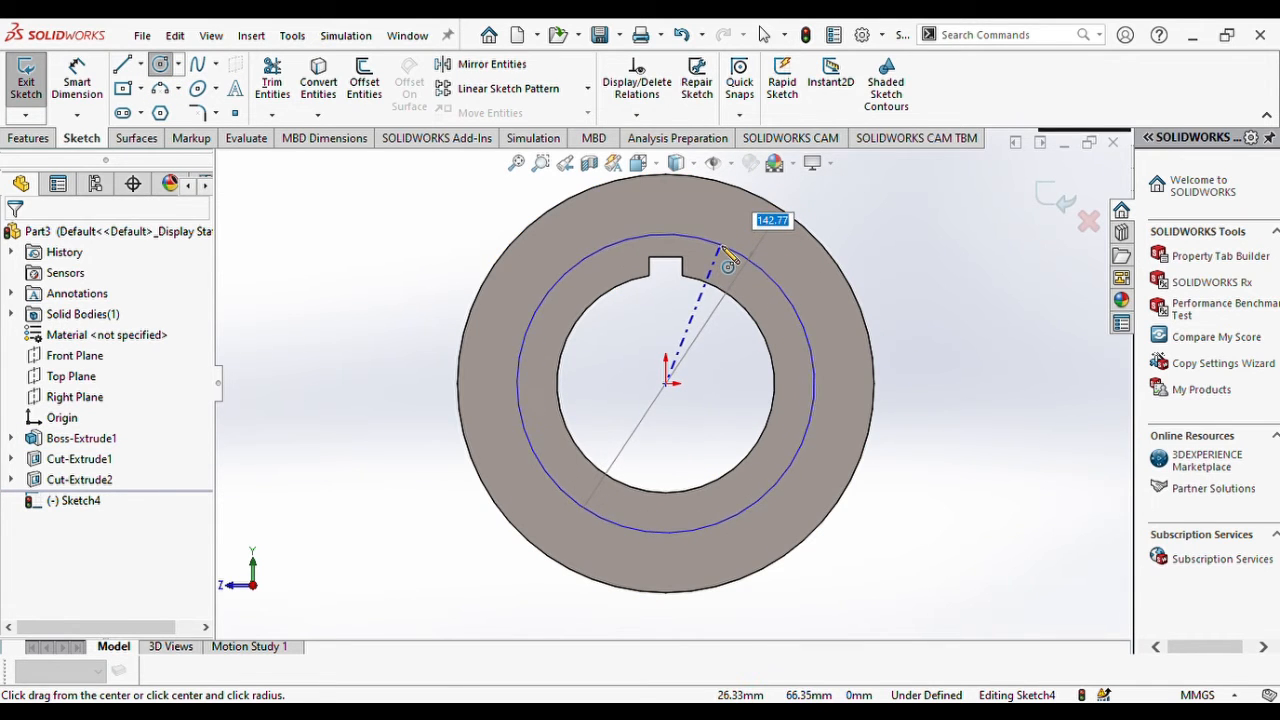
pyautogui.click(727, 257)
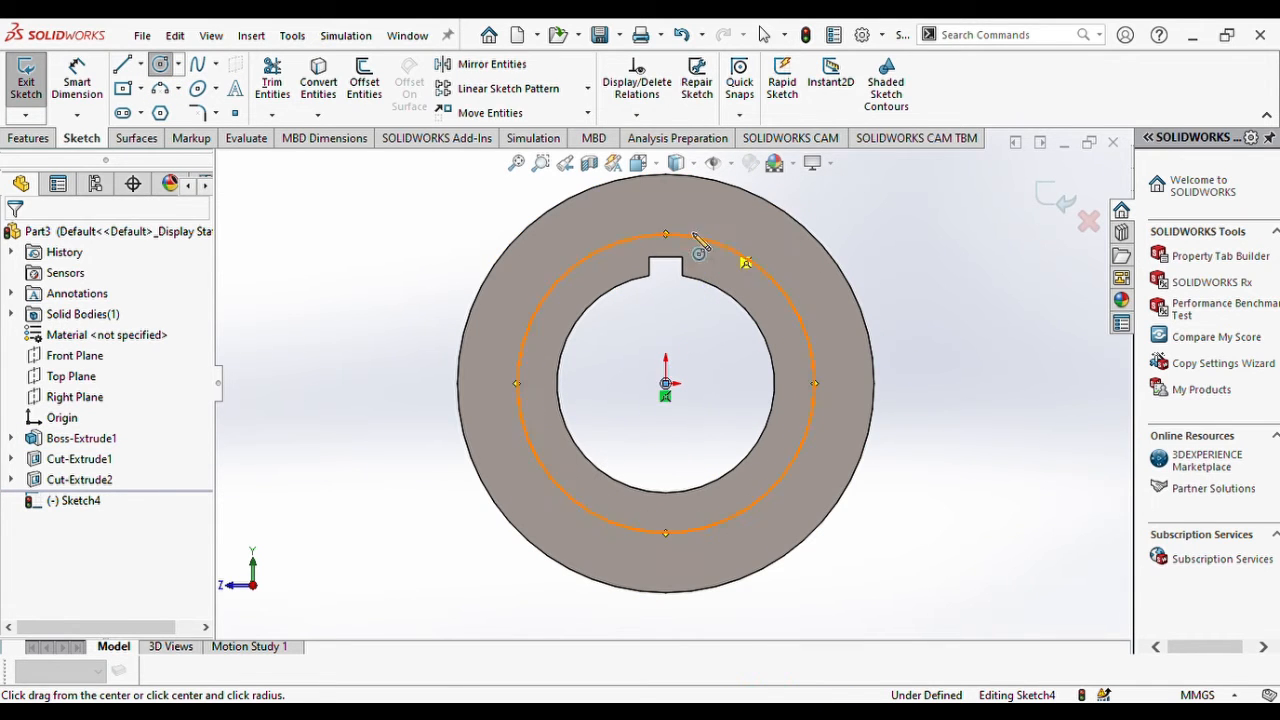
pyautogui.click(162, 66)
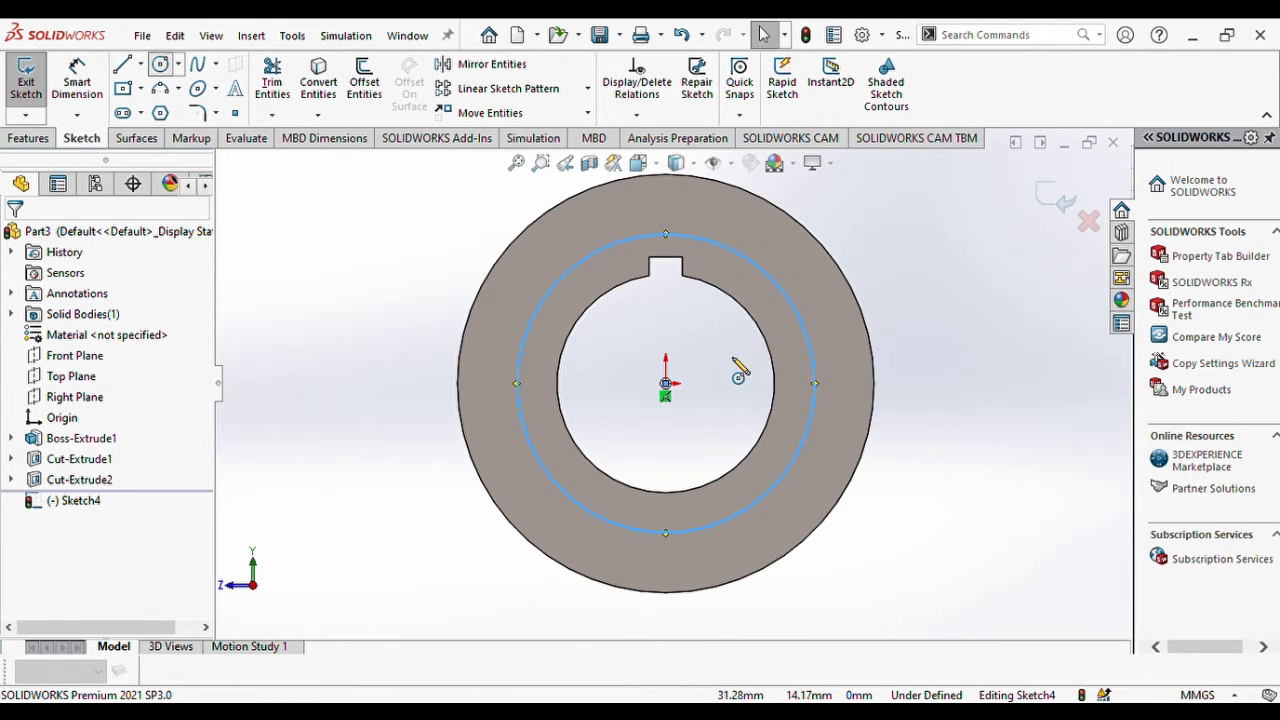
pyautogui.click(665, 383)
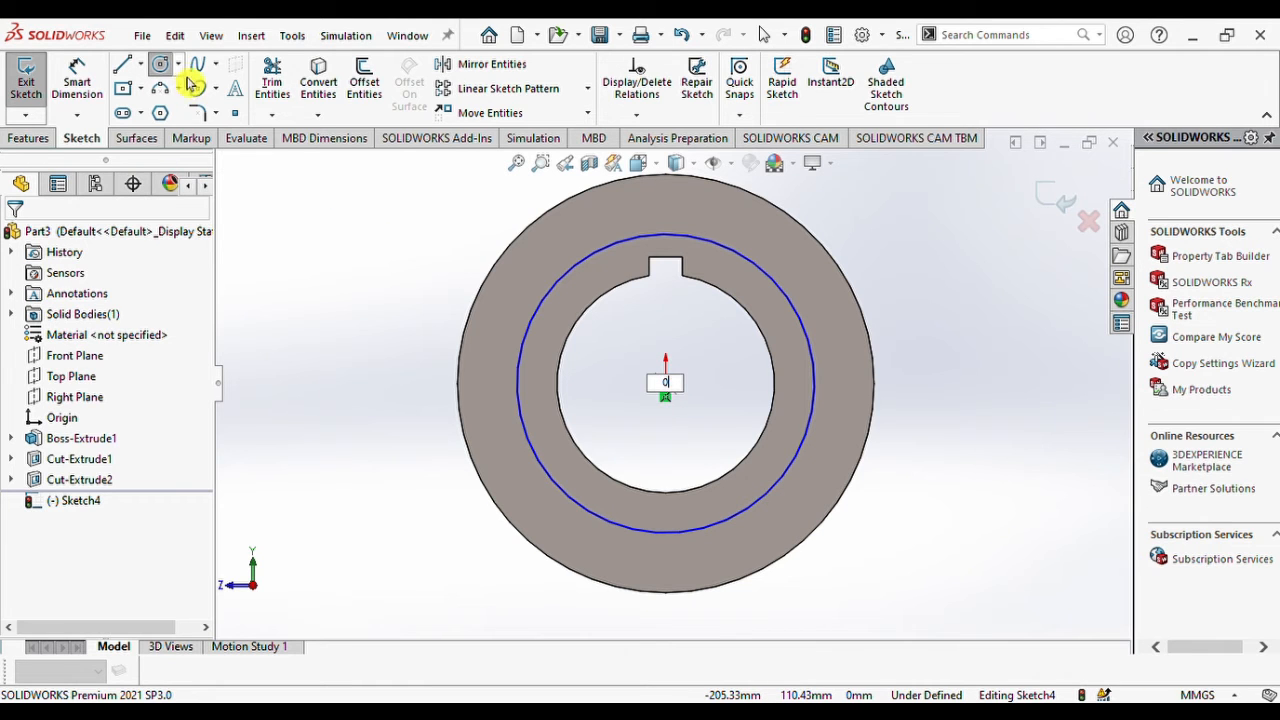
pyautogui.press('Escape')
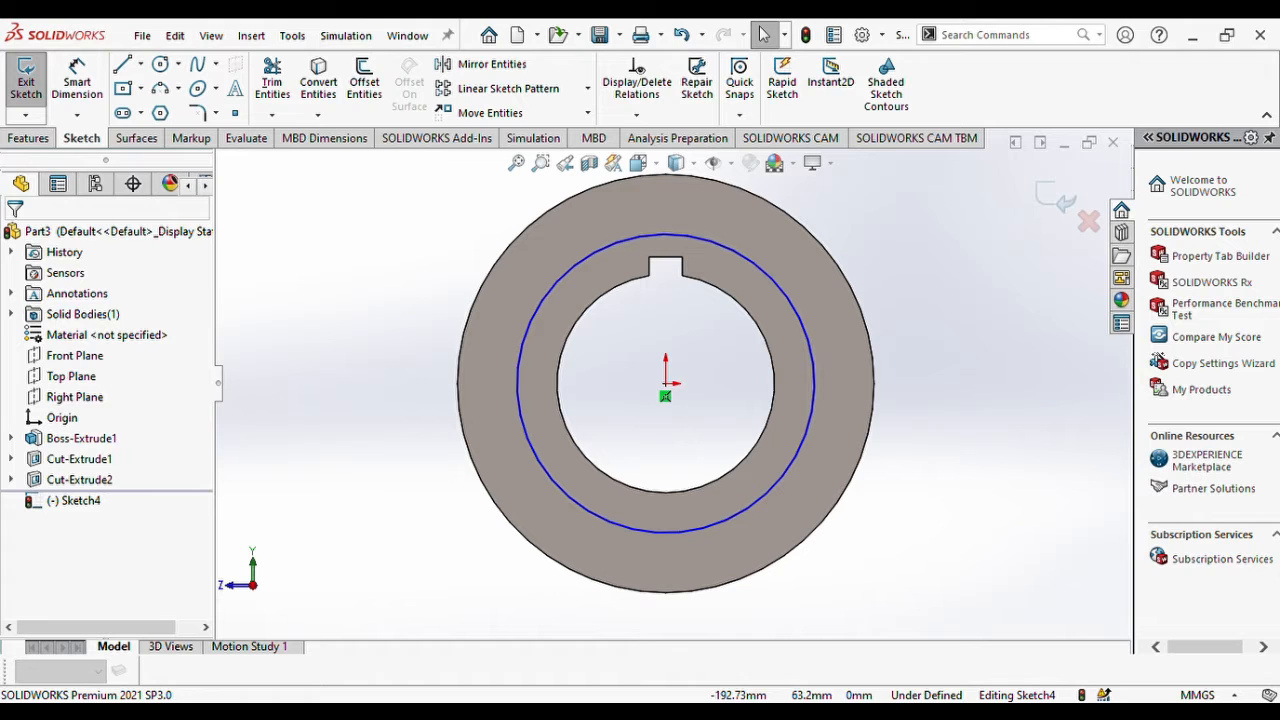
# Draw a second, slightly larger circle from the origin, between the first circle and the ring's outer edge.
pyautogui.click(160, 64)
pyautogui.click(666, 385)
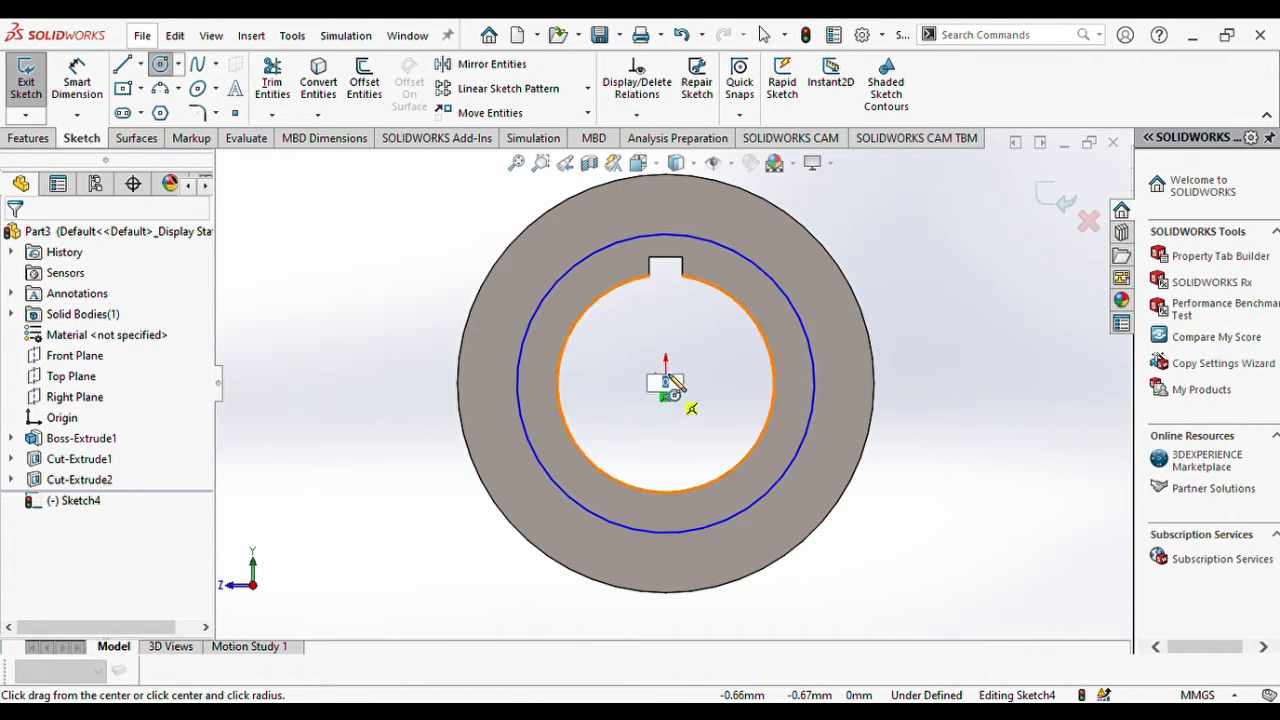
pyautogui.click(759, 250)
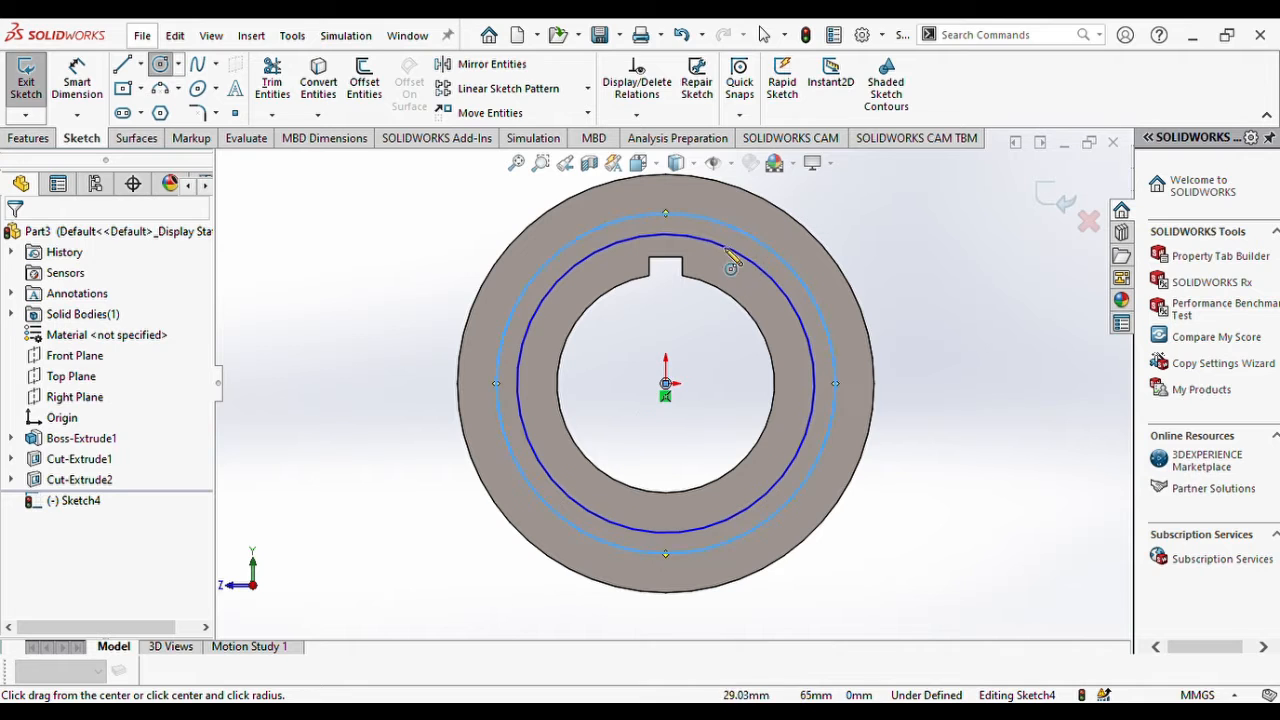
# Cut-extrude the band between the two concentric circles to a Blind depth of 16 mm, forming an annular groove in the ring's face.
pyautogui.click(27, 138)
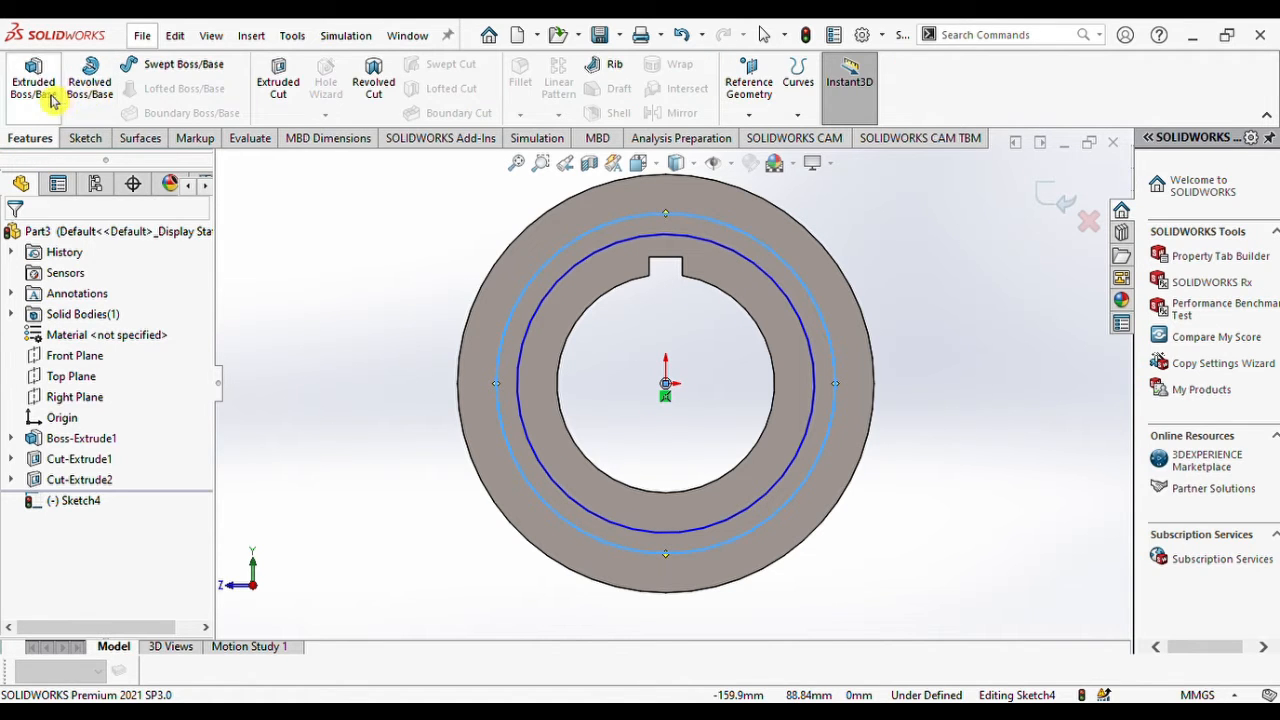
pyautogui.click(277, 90)
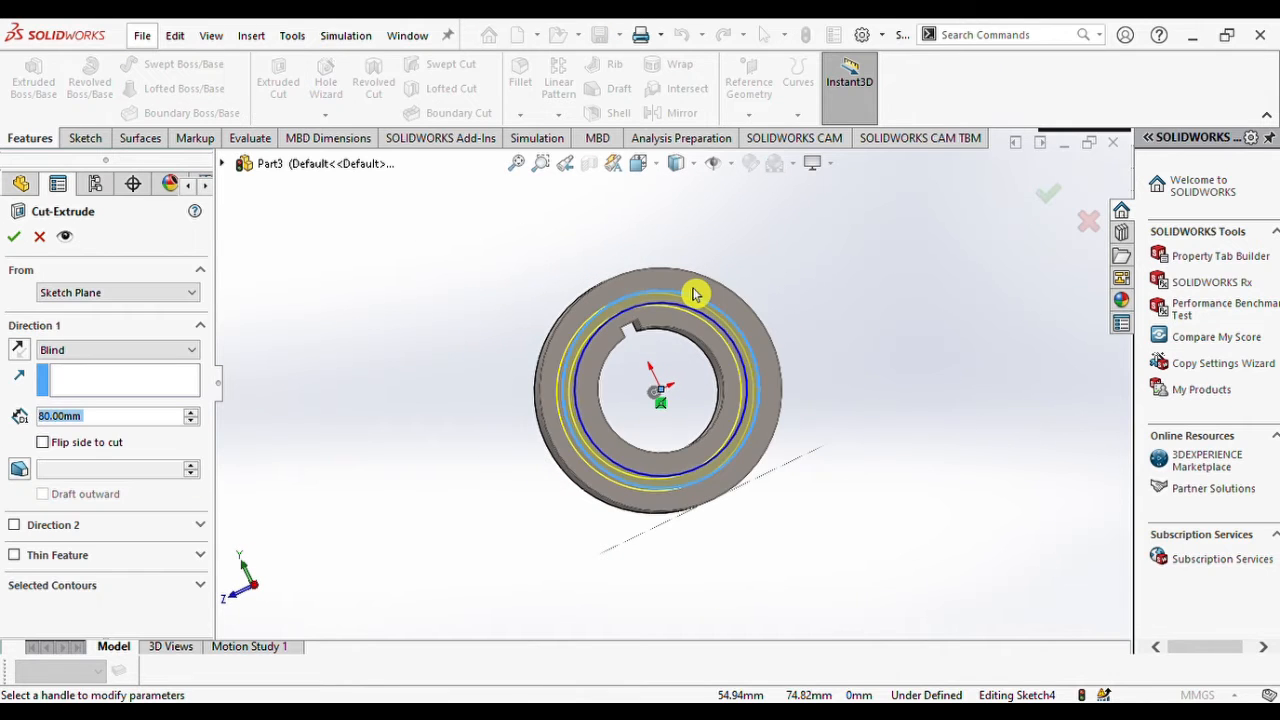
pyautogui.moveTo(694, 294); pyautogui.dragTo(787, 322, button='middle')
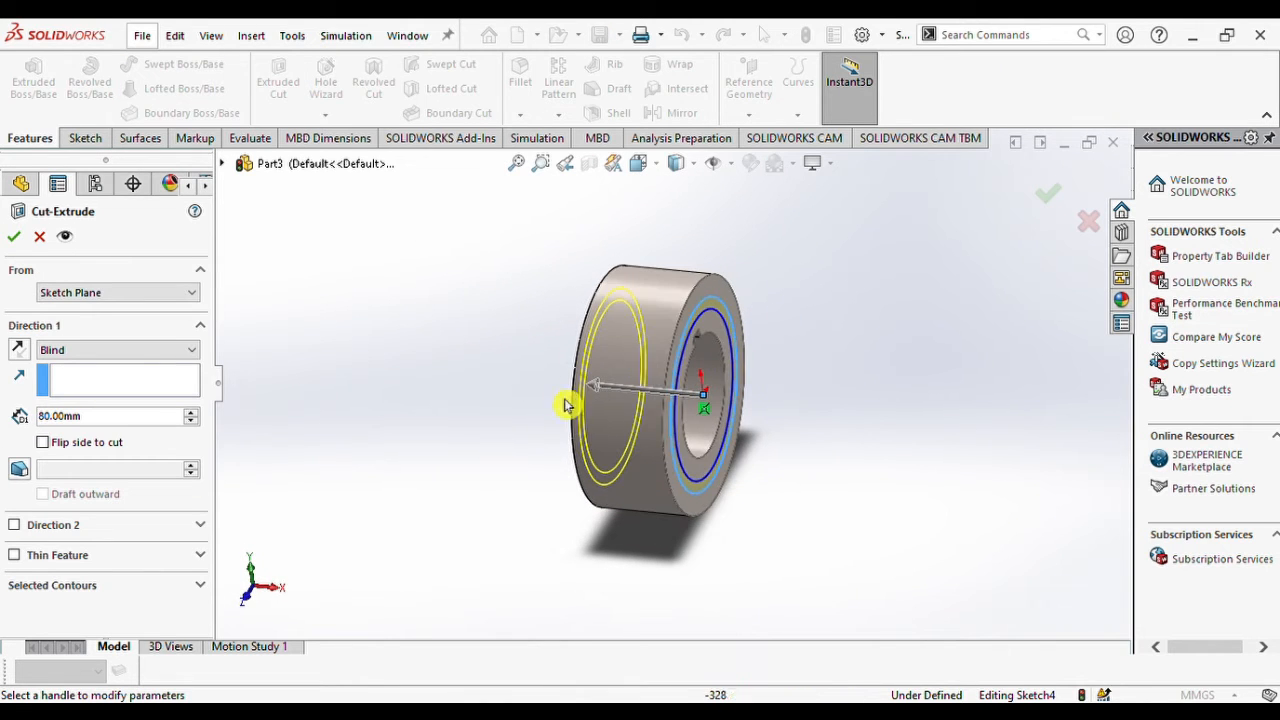
pyautogui.click(592, 386)
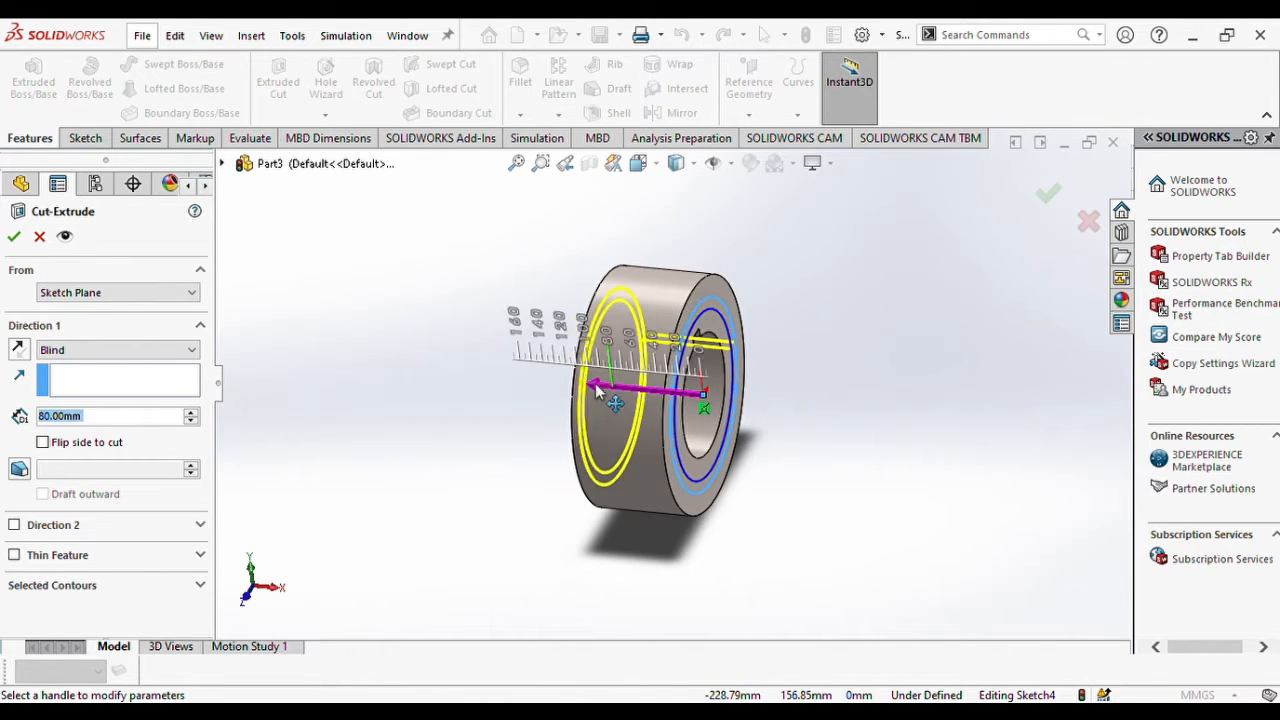
pyautogui.click(687, 398)
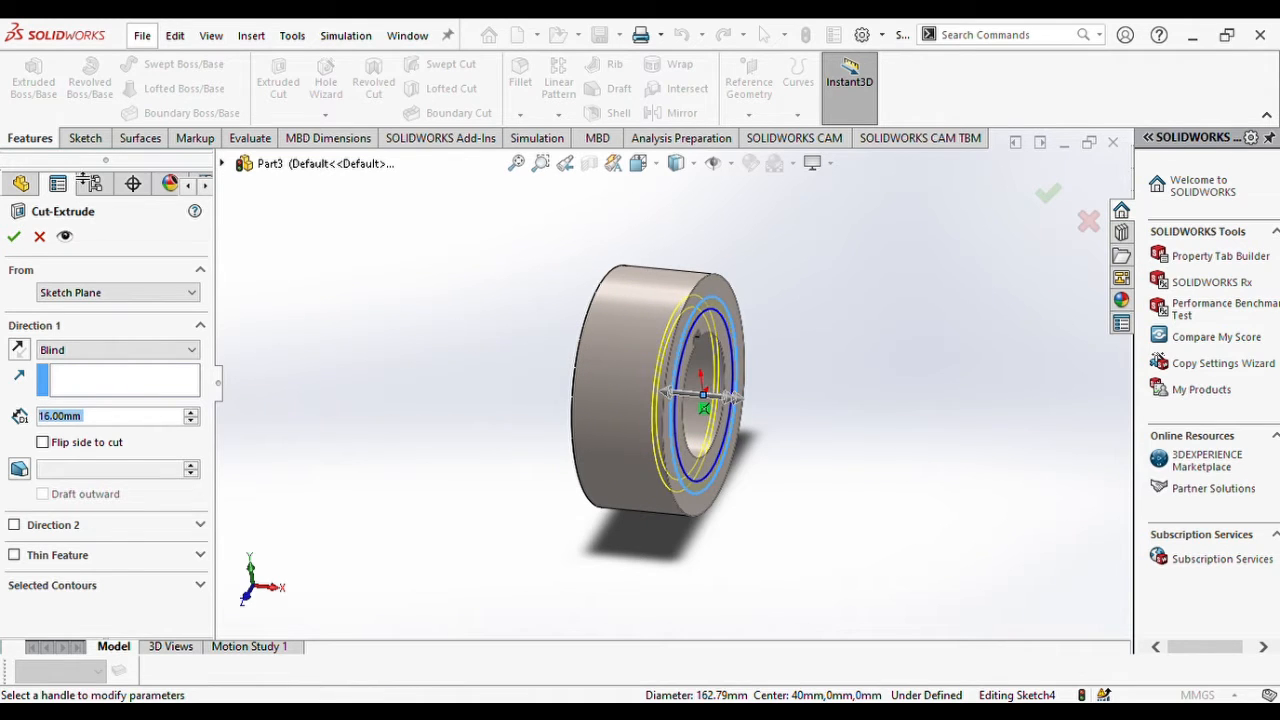
pyautogui.click(14, 236)
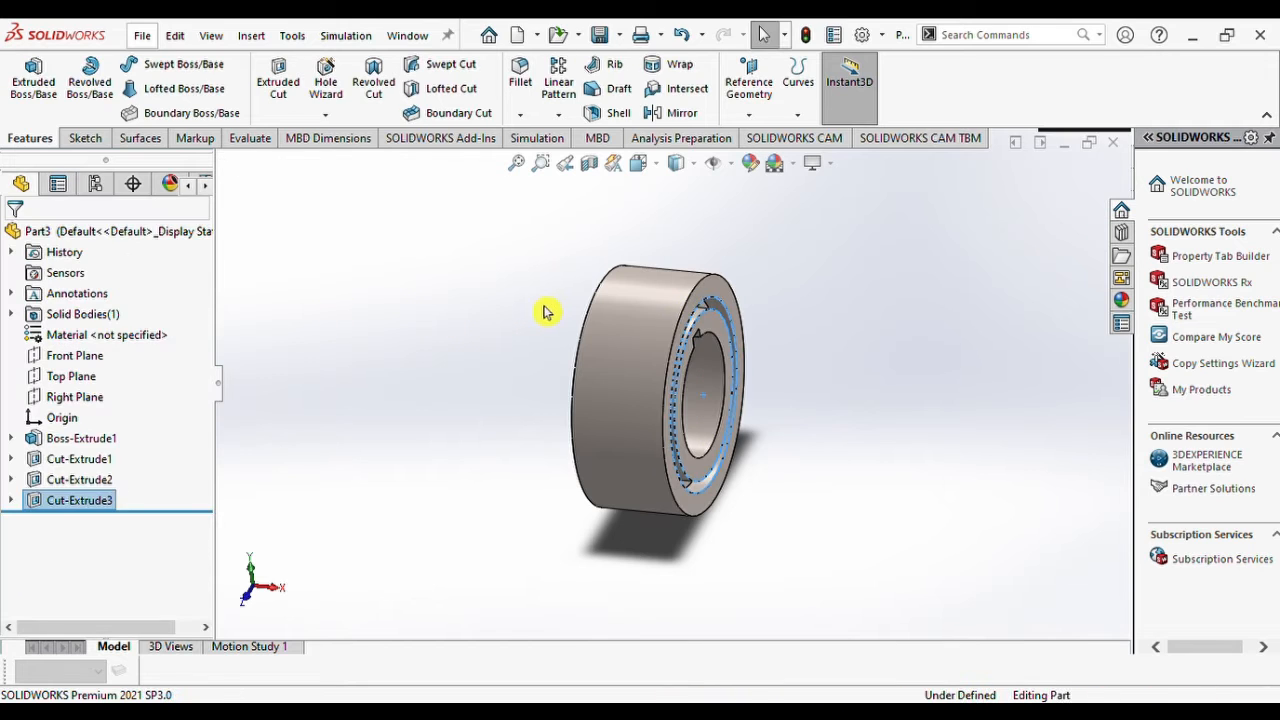
# Mirror the annular groove cut about the Right Plane to the ring's opposite face.
pyautogui.click(95, 502)
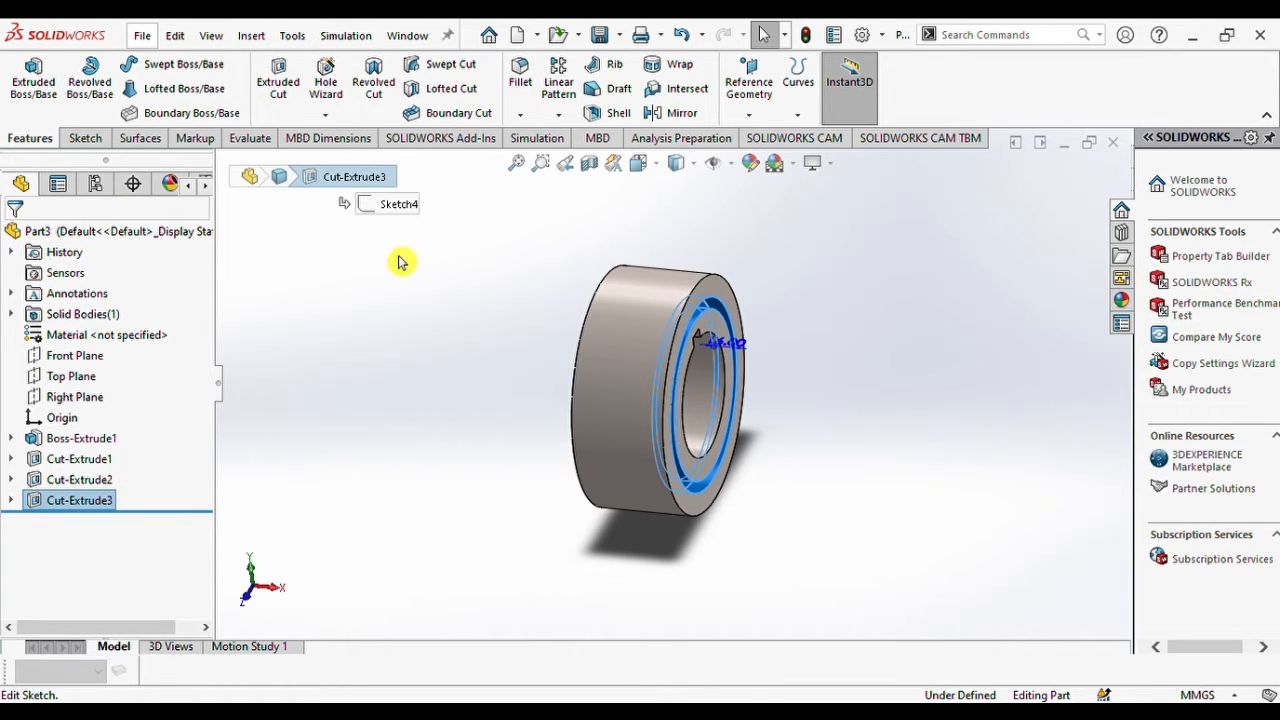
pyautogui.click(695, 115)
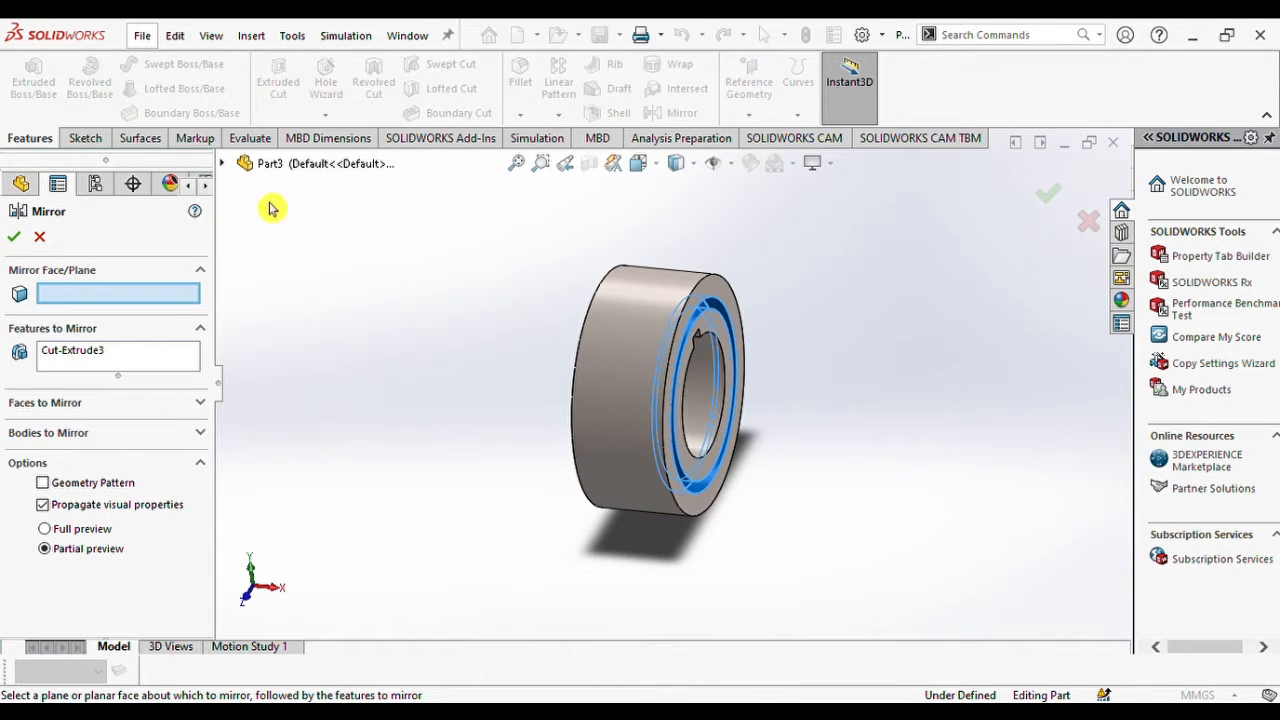
pyautogui.click(241, 163)
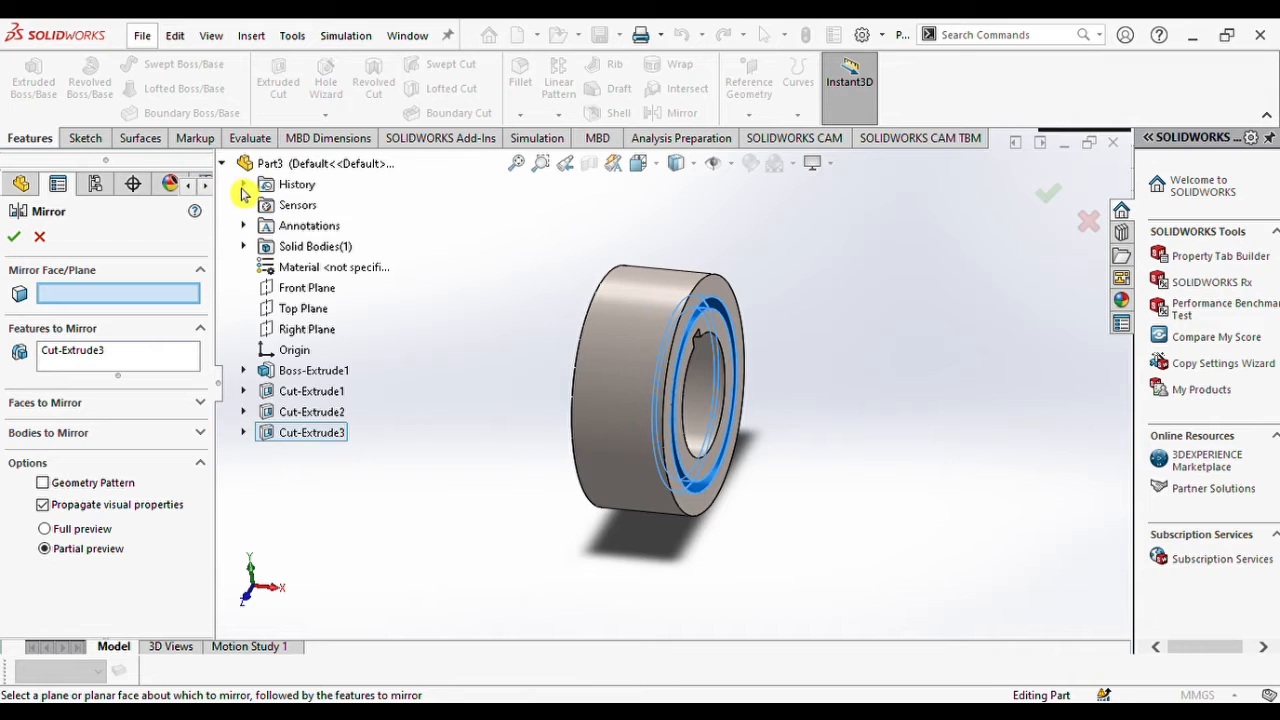
pyautogui.click(308, 339)
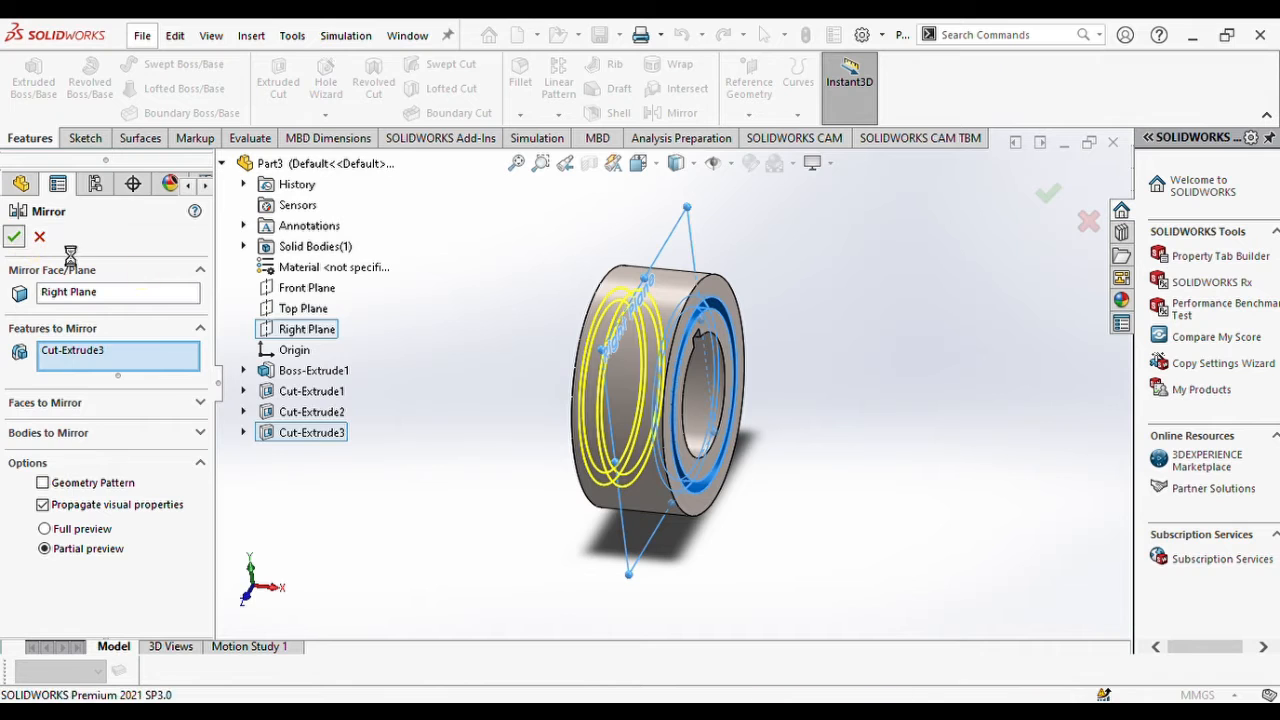
pyautogui.click(13, 236)
# Start a sketch on the ring's outer annular face and draw a vertical construction line from the origin to just above the outer edge.
pyautogui.moveTo(500, 294); pyautogui.dragTo(393, 302, button='middle')
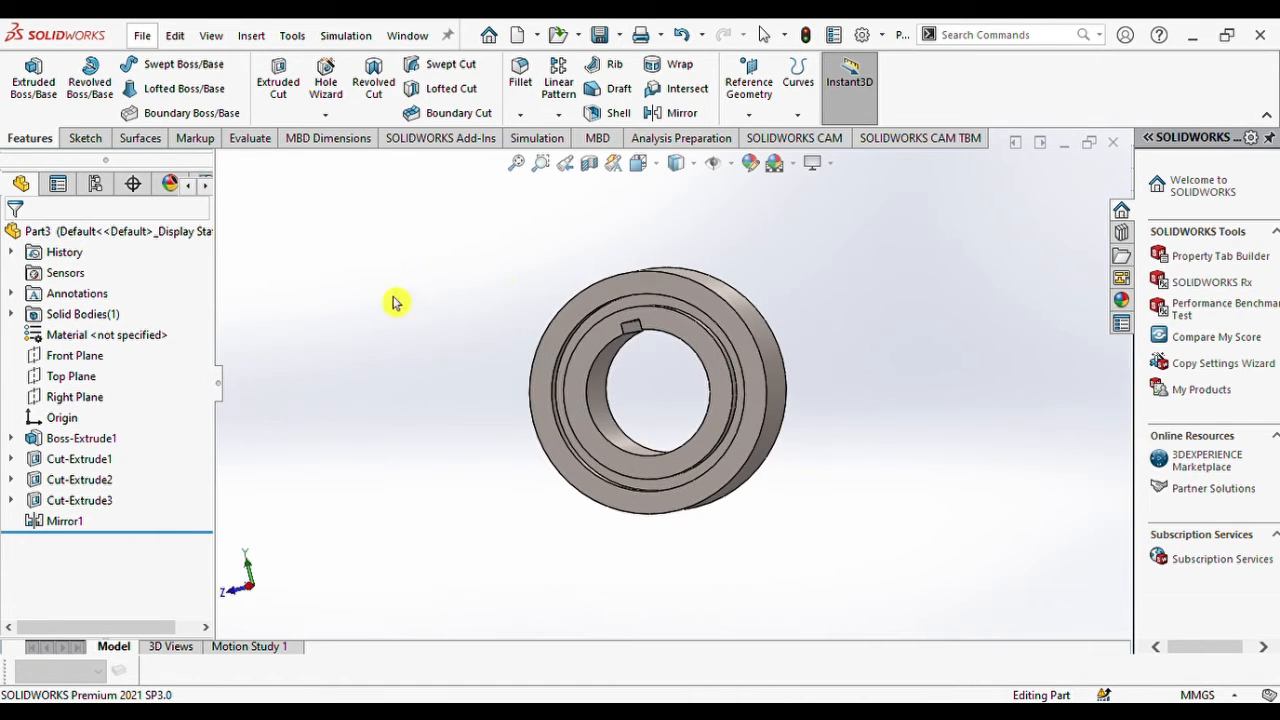
pyautogui.click(517, 164)
pyautogui.moveTo(700, 471); pyautogui.dragTo(690, 240, button='middle')
pyautogui.click(690, 240)
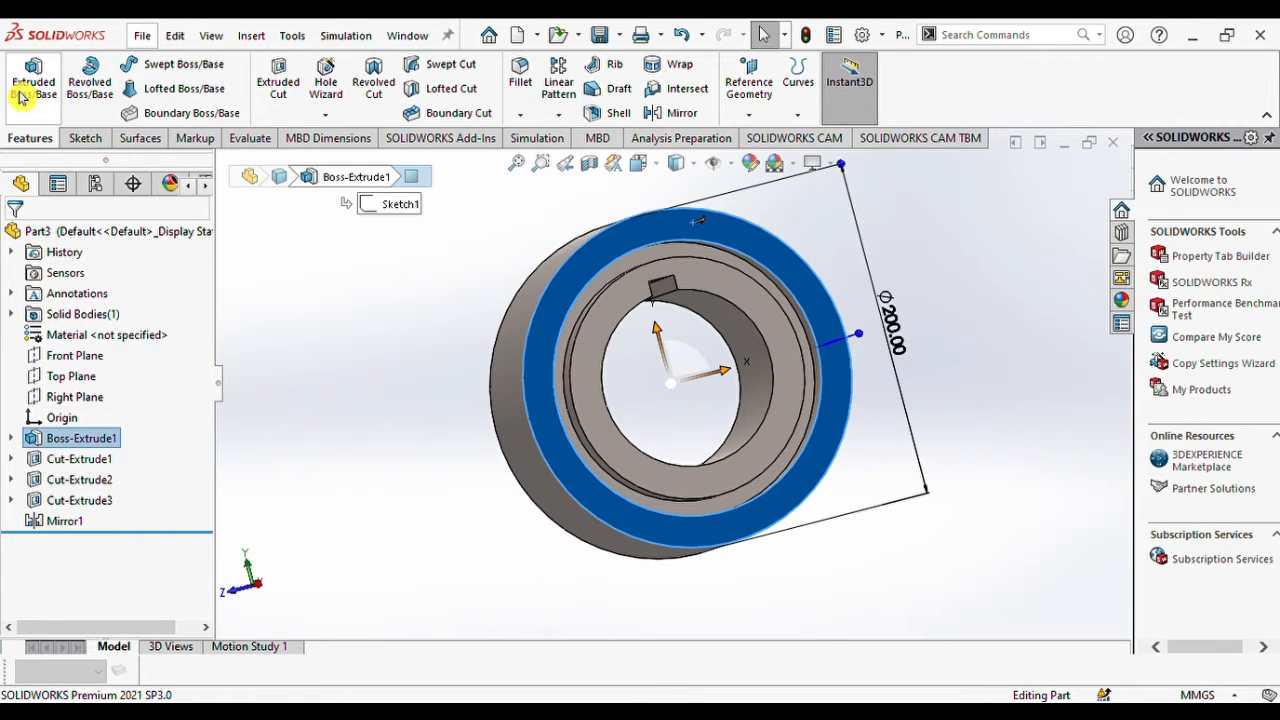
pyautogui.click(85, 138)
pyautogui.click(26, 78)
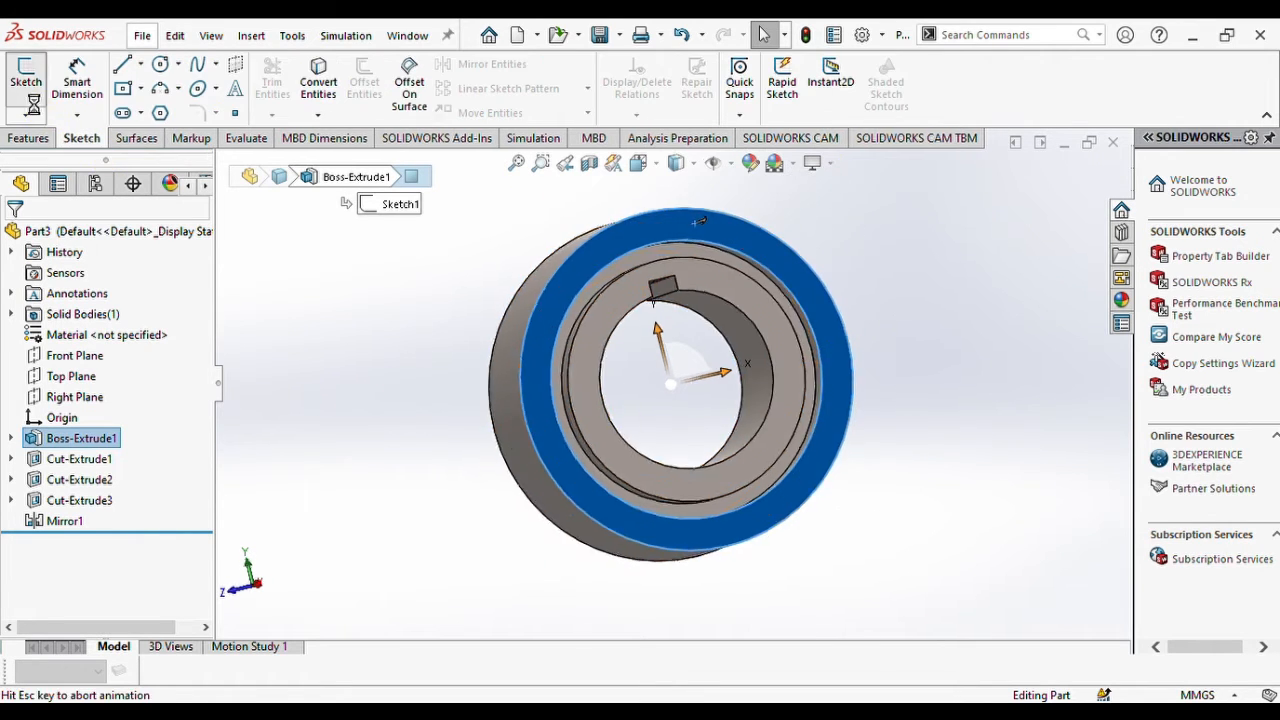
pyautogui.click(122, 63)
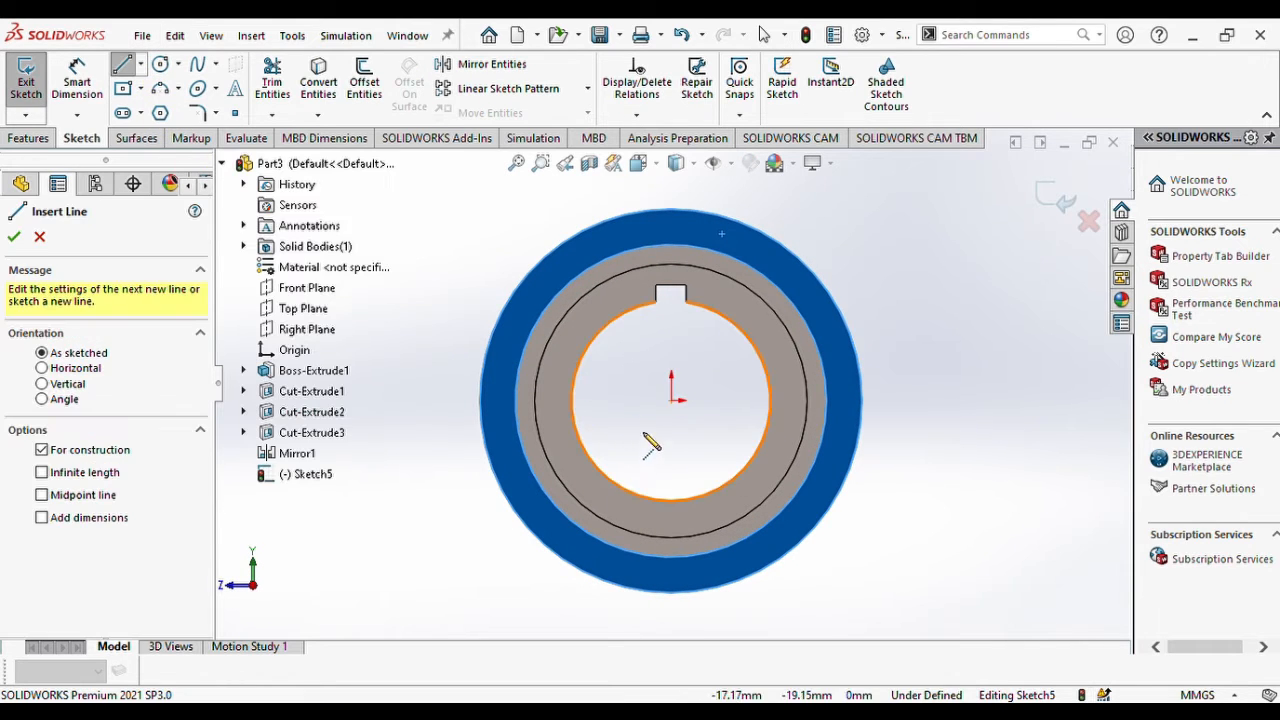
pyautogui.click(671, 400)
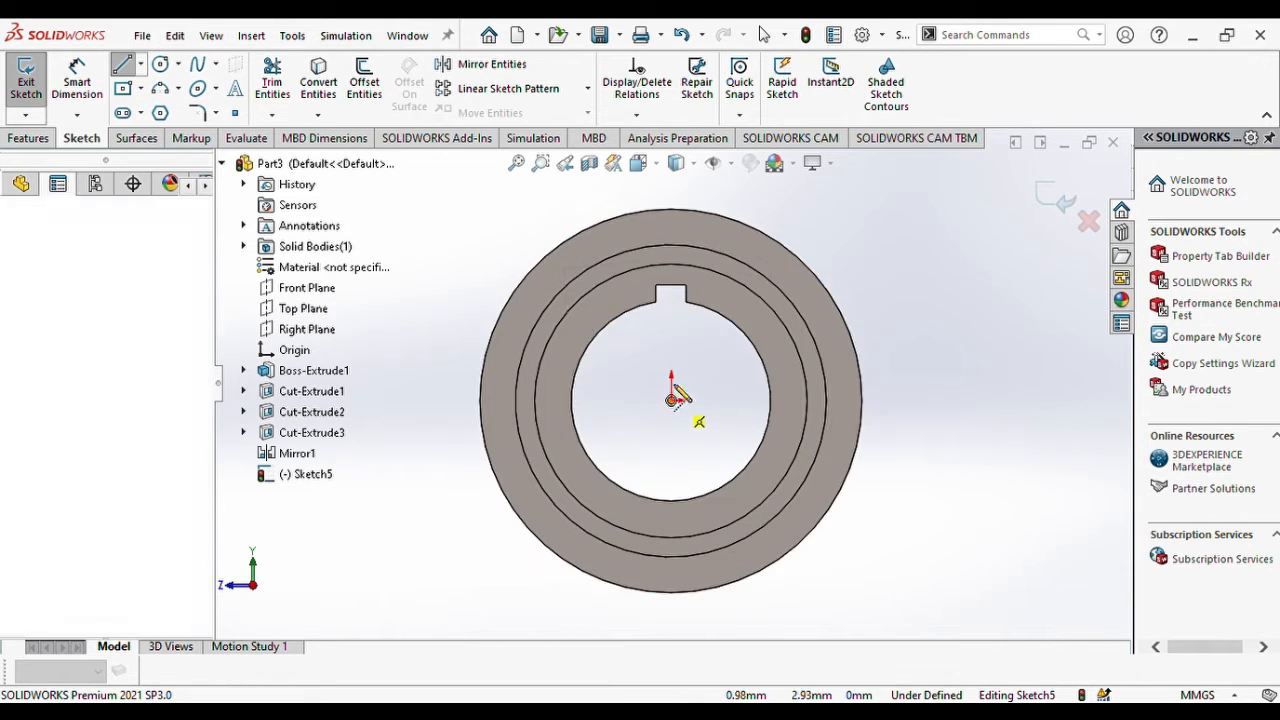
pyautogui.click(672, 190)
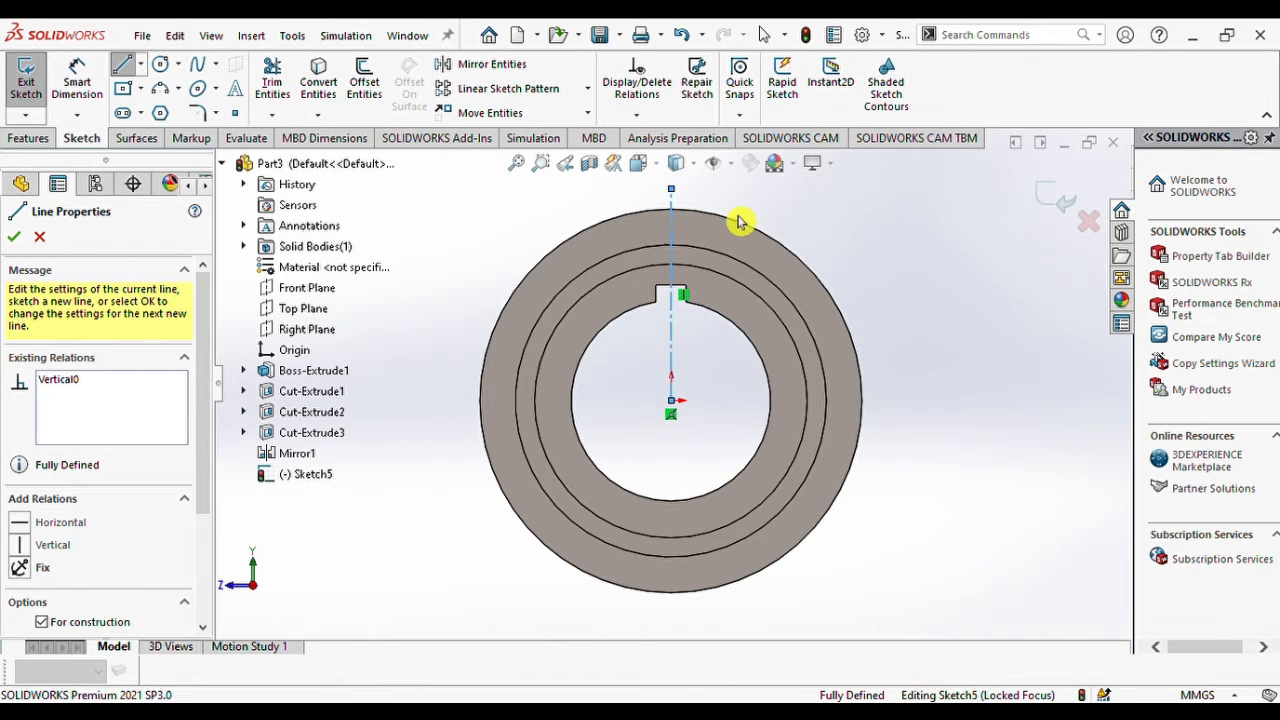
pyautogui.press('Escape')
# Draw a horizontal line about 6 mm long from the centreline, between the groove and the ring's outer edge.
pyautogui.scroll(-5, 708, 230)
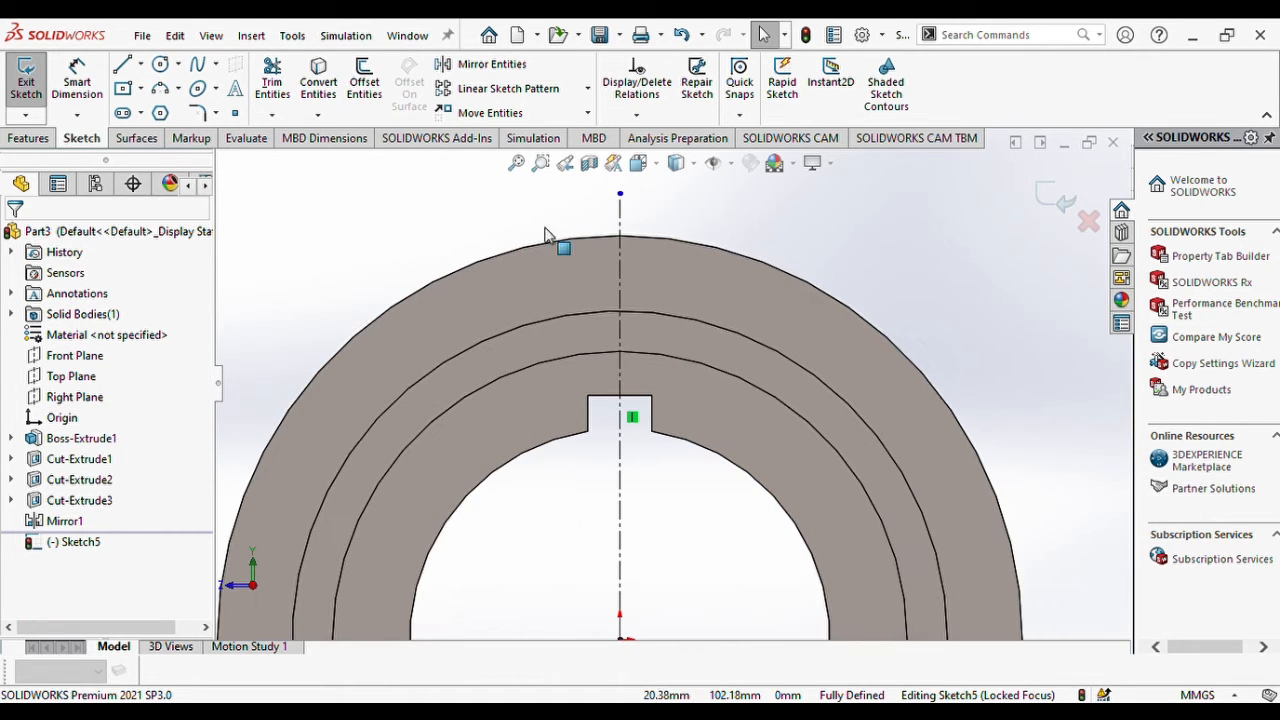
pyautogui.click(124, 65)
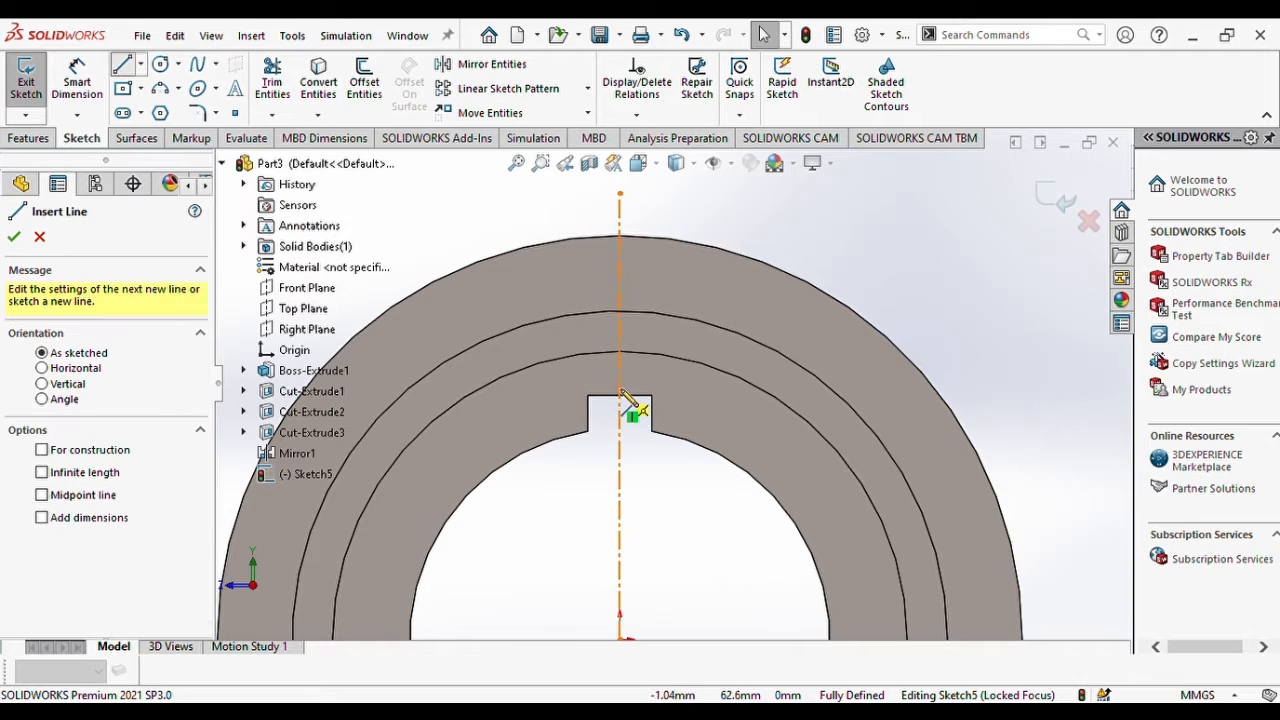
pyautogui.click(620, 289)
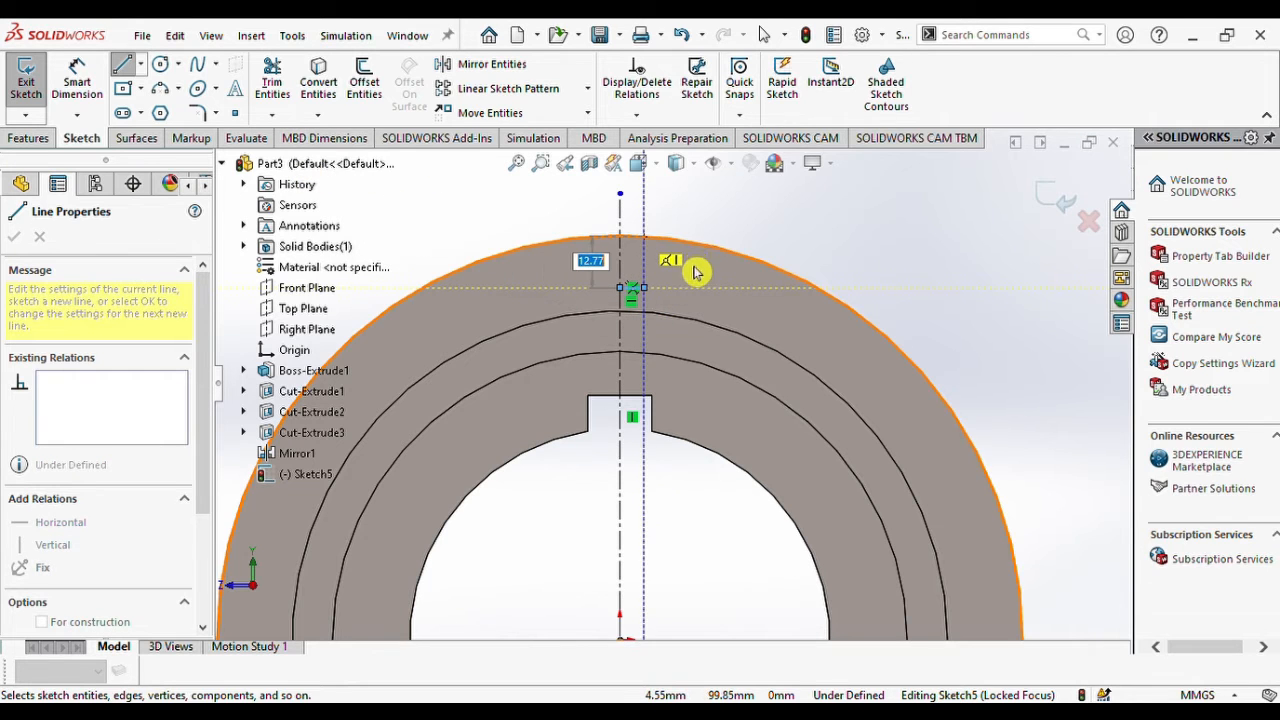
pyautogui.press('Escape')
pyautogui.press('Escape')
# Draw a two-point spline from the short line's free end to a point just outside the ring and bow it toward the centreline.
pyautogui.click(199, 70)
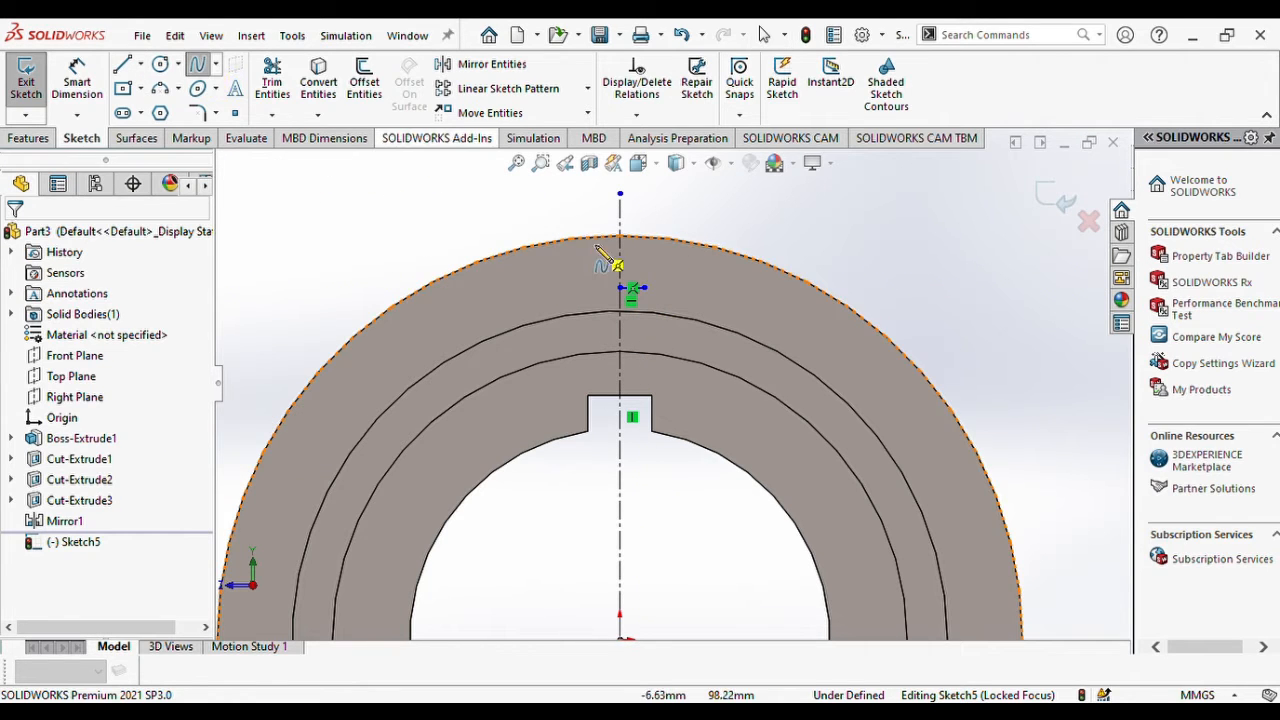
pyautogui.click(644, 288)
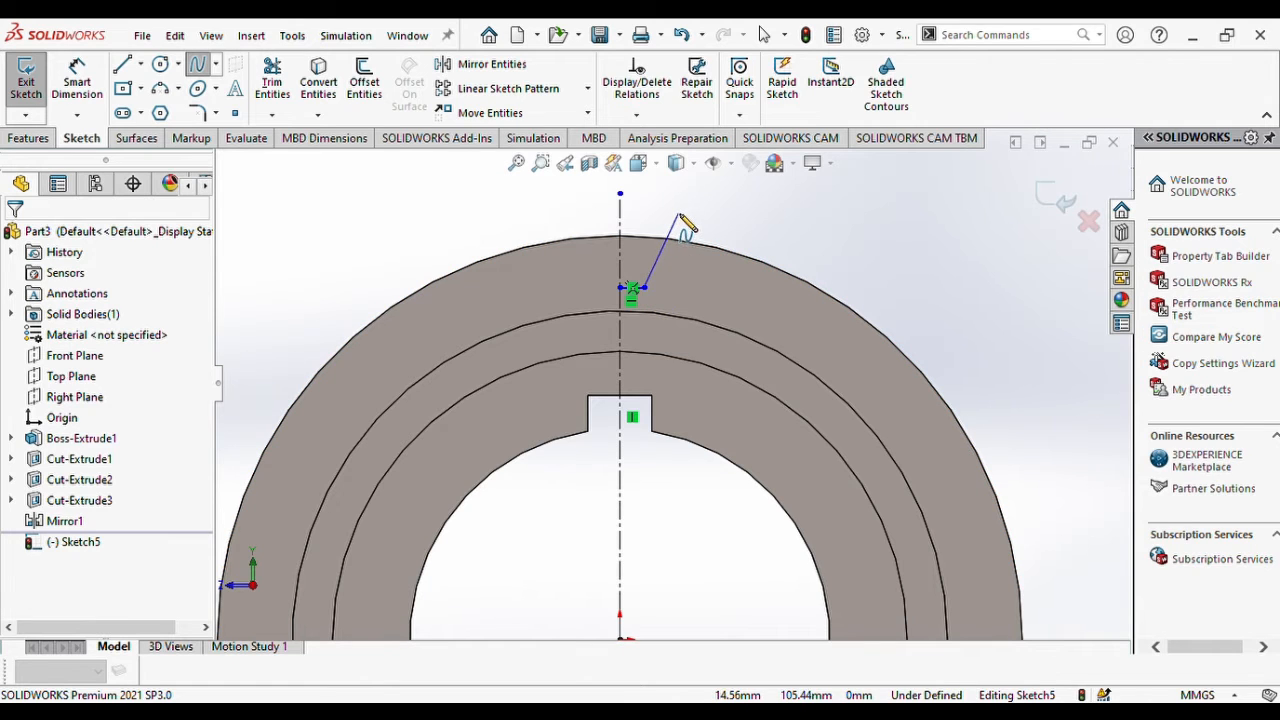
pyautogui.doubleClick(686, 201)
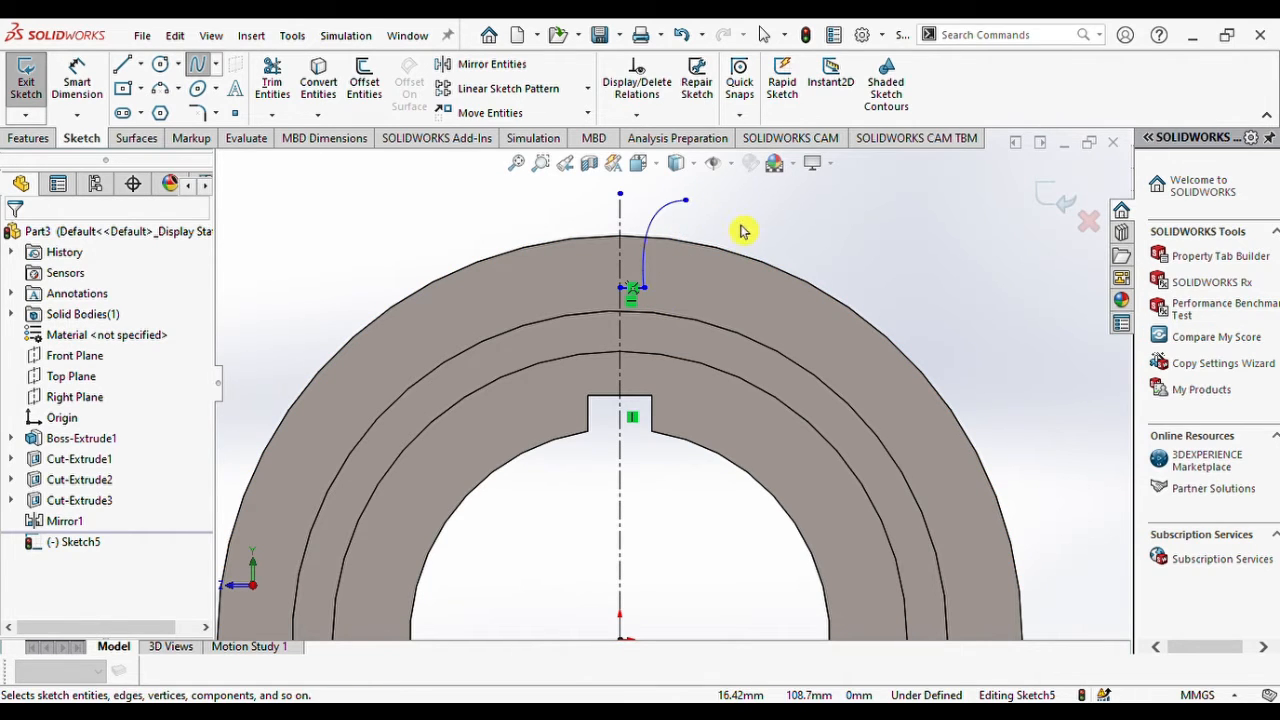
pyautogui.press('Escape')
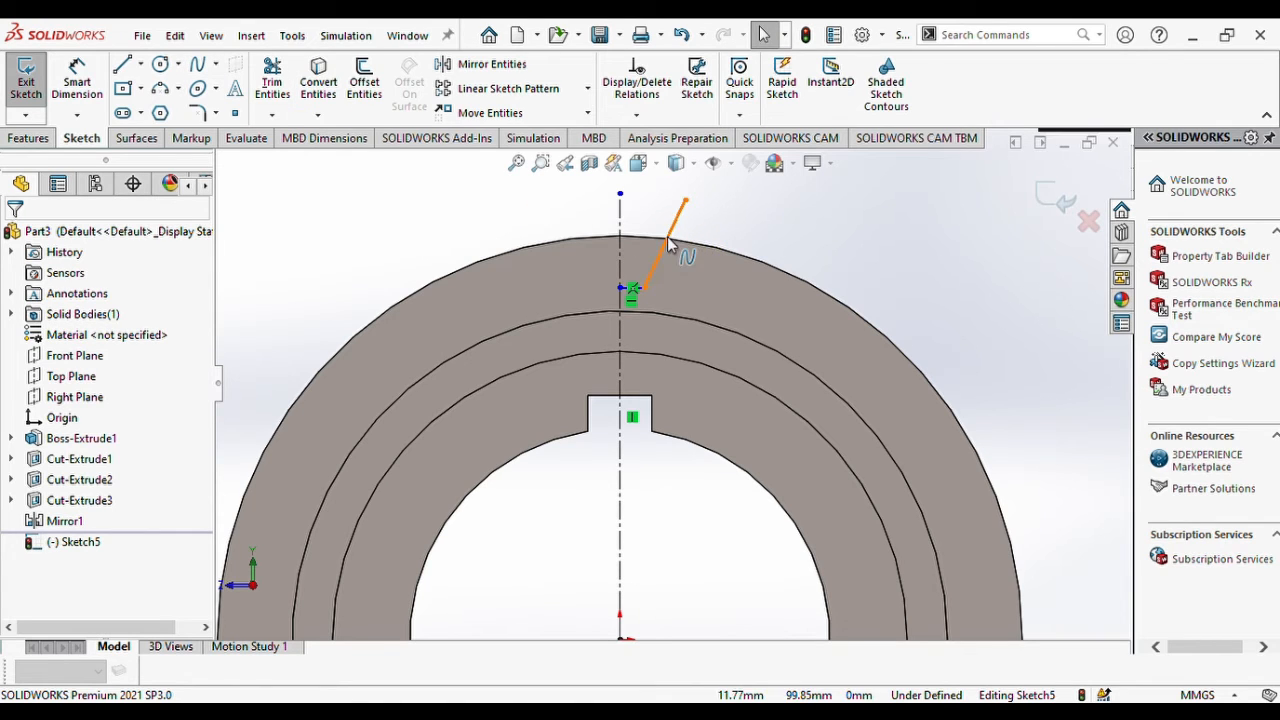
pyautogui.click(670, 246)
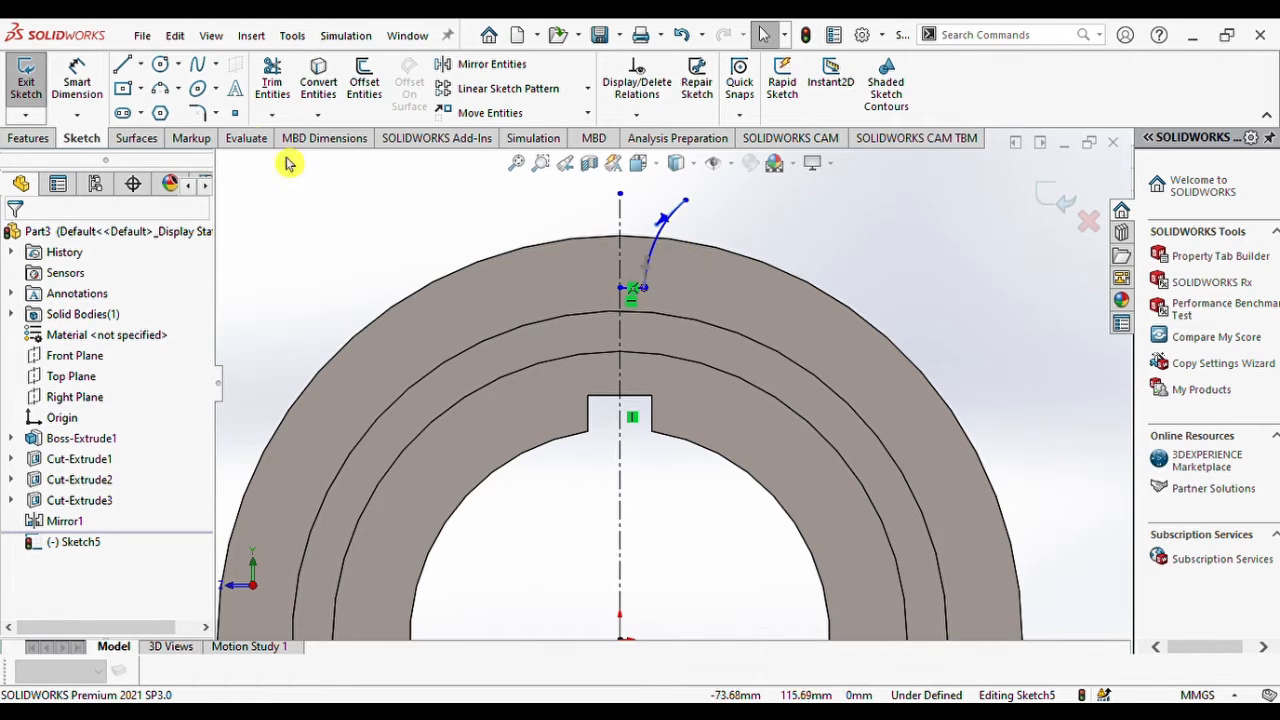
# Draw a line about 16 mm long from the spline's upper end to the top endpoint of the centreline.
pyautogui.click(125, 65)
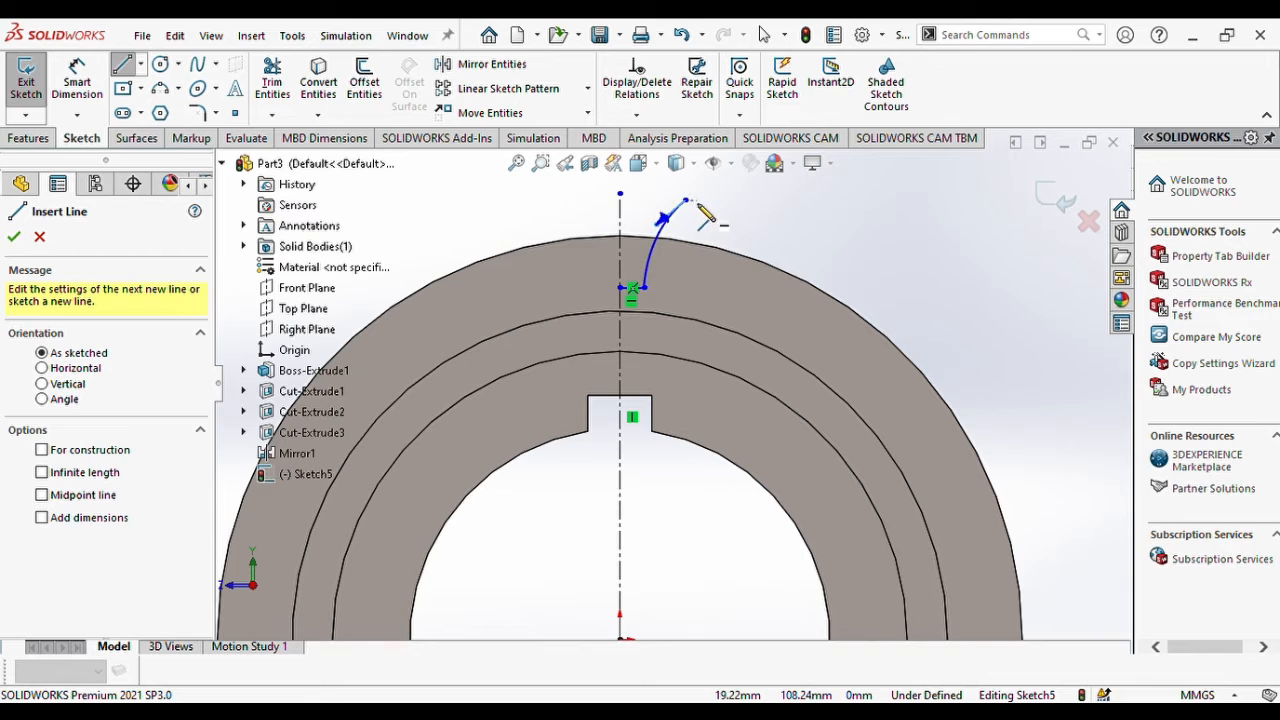
pyautogui.click(685, 201)
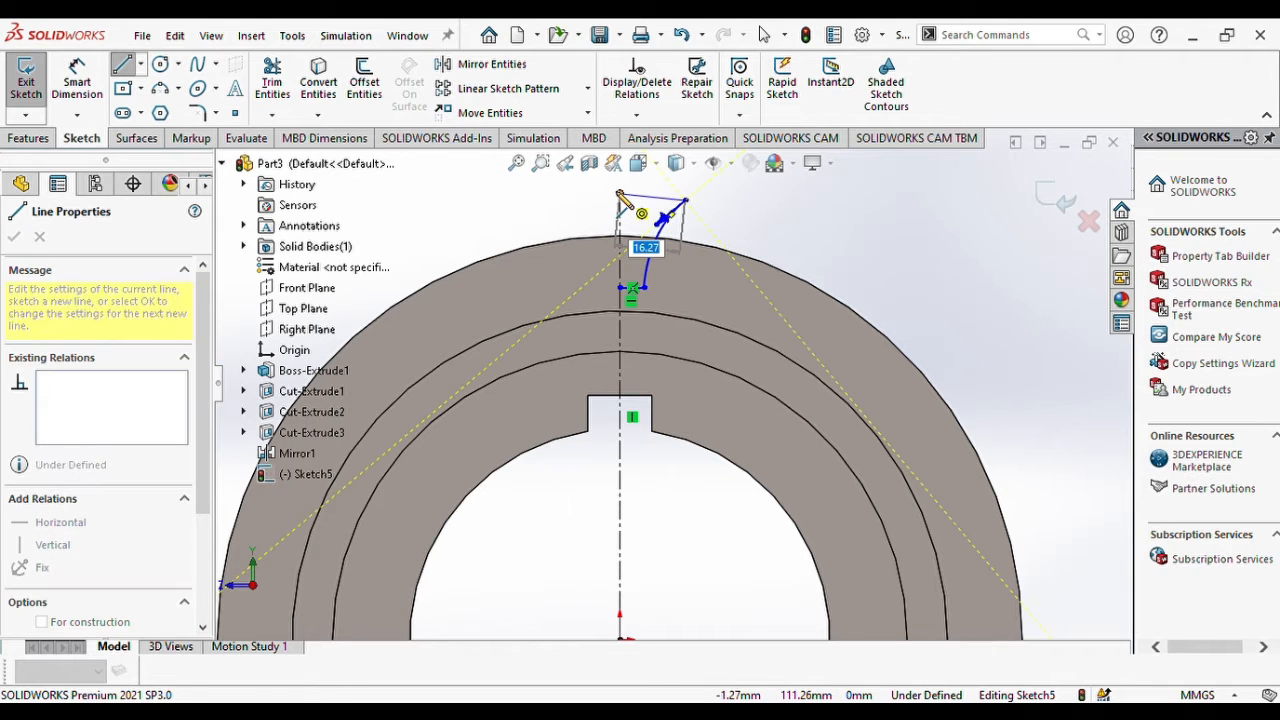
pyautogui.click(620, 193)
pyautogui.press('Escape')
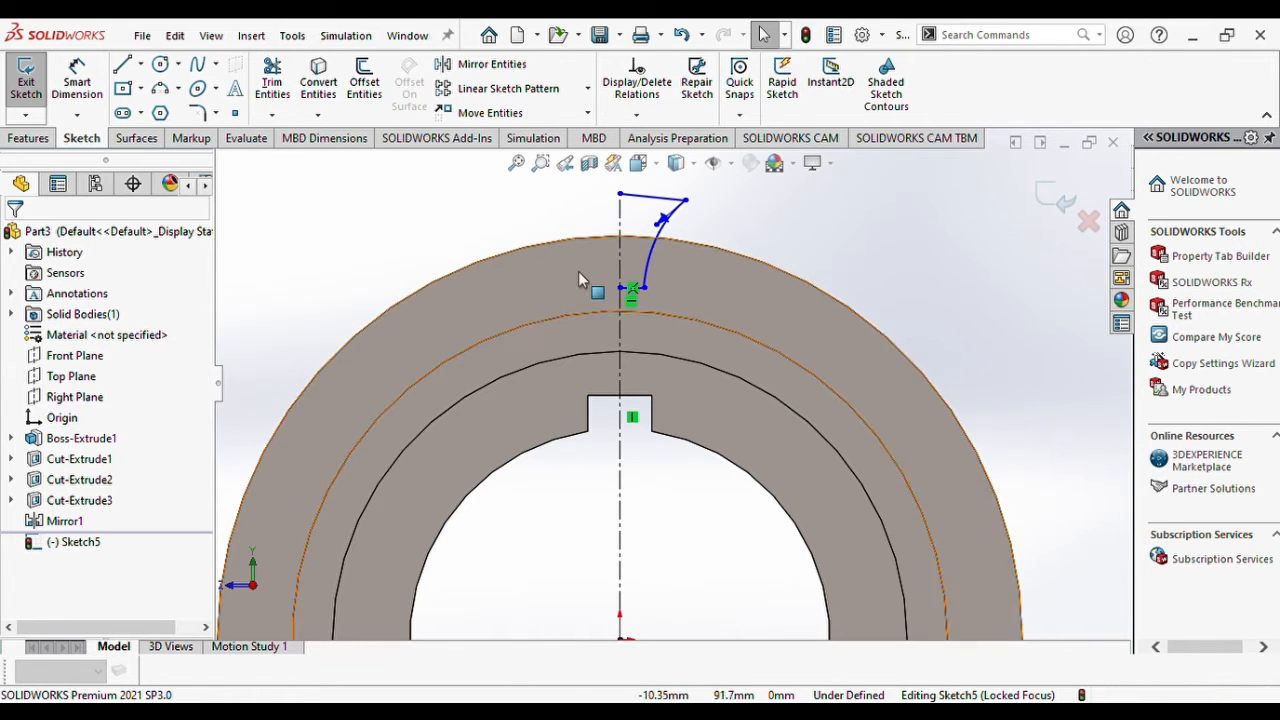
pyautogui.click(482, 63)
pyautogui.moveTo(575, 288); pyautogui.dragTo(724, 193)
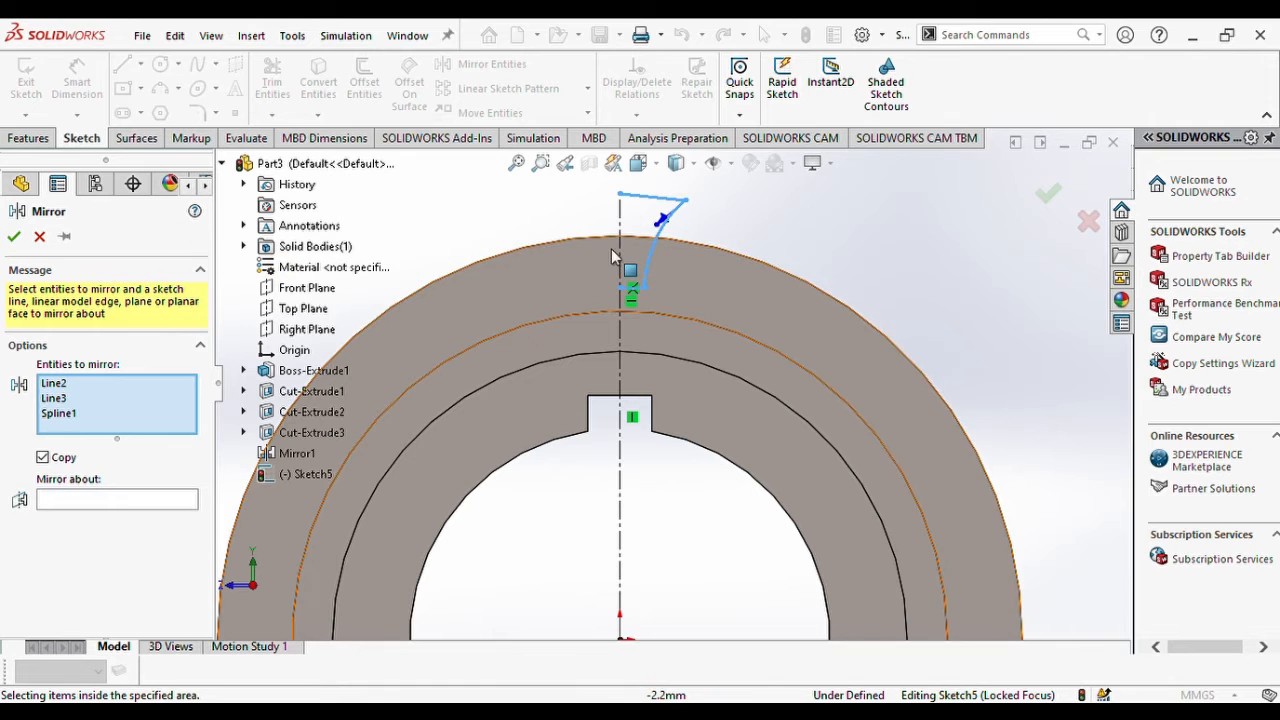
pyautogui.press('Escape')
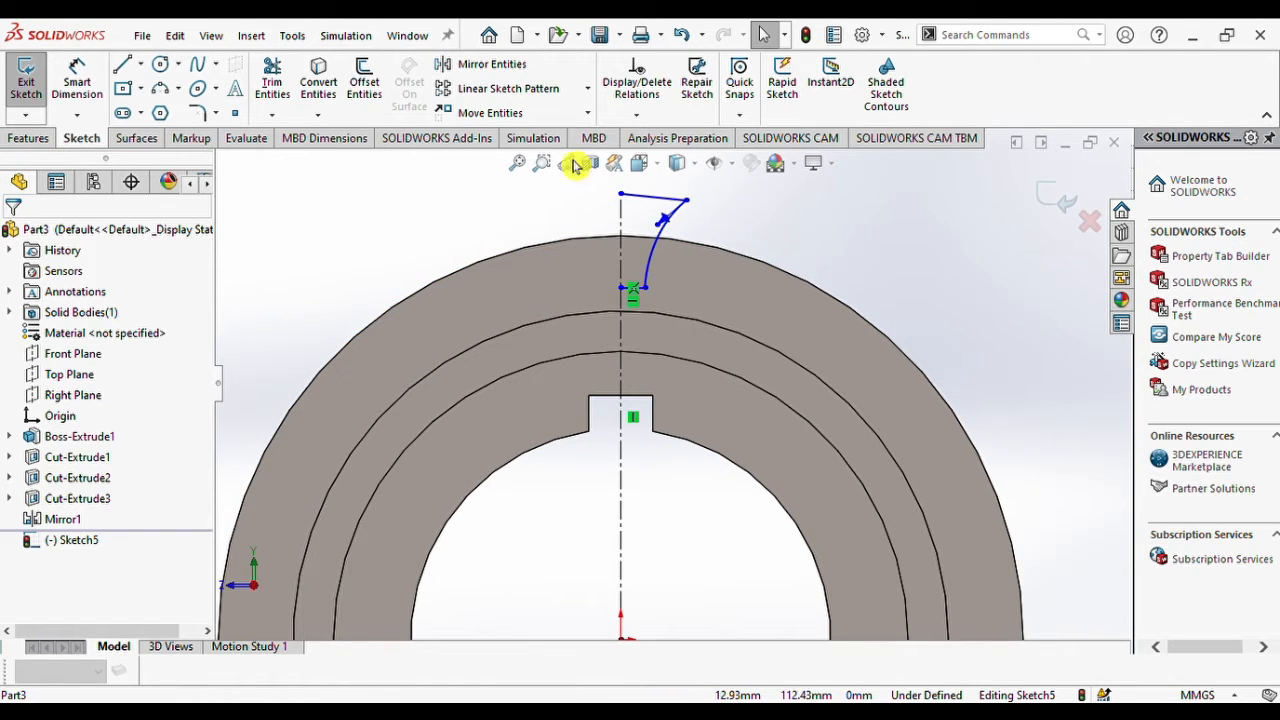
# Mirror the two lines and the spline about the vertical construction line to complete the closed tooth-gap profile.
pyautogui.click(490, 64)
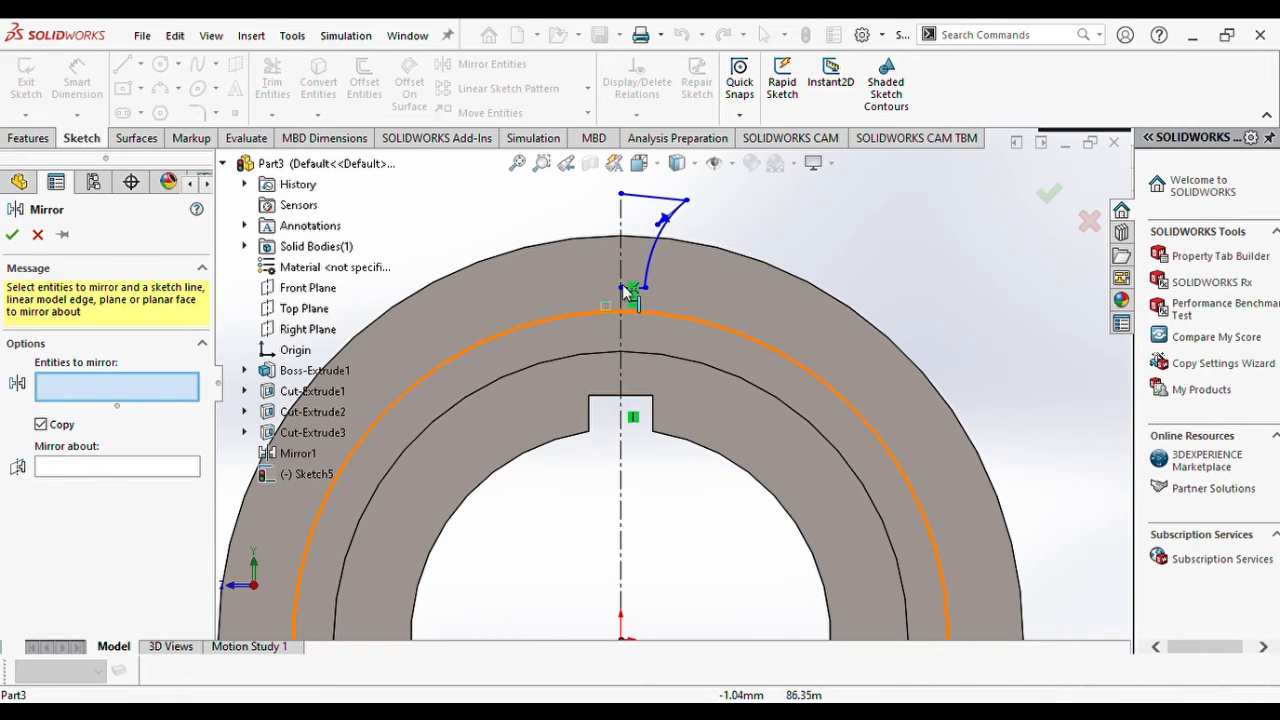
pyautogui.moveTo(622, 285); pyautogui.dragTo(713, 186)
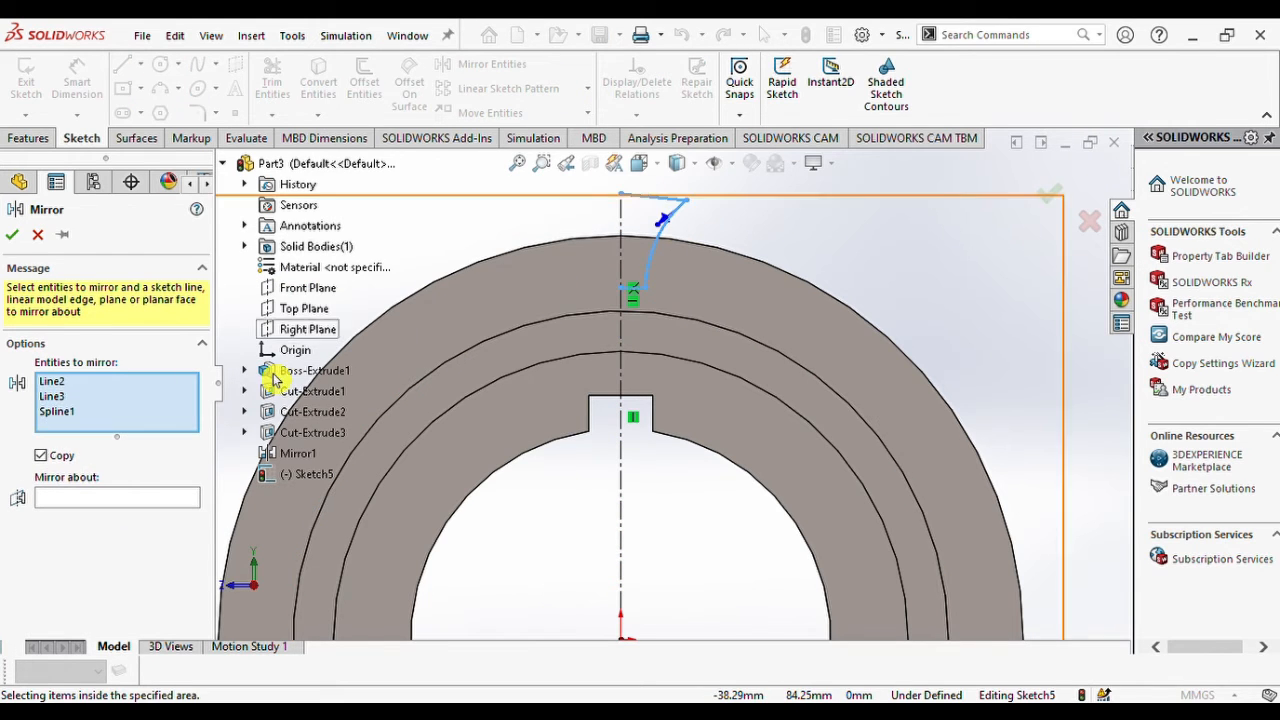
pyautogui.click(95, 500)
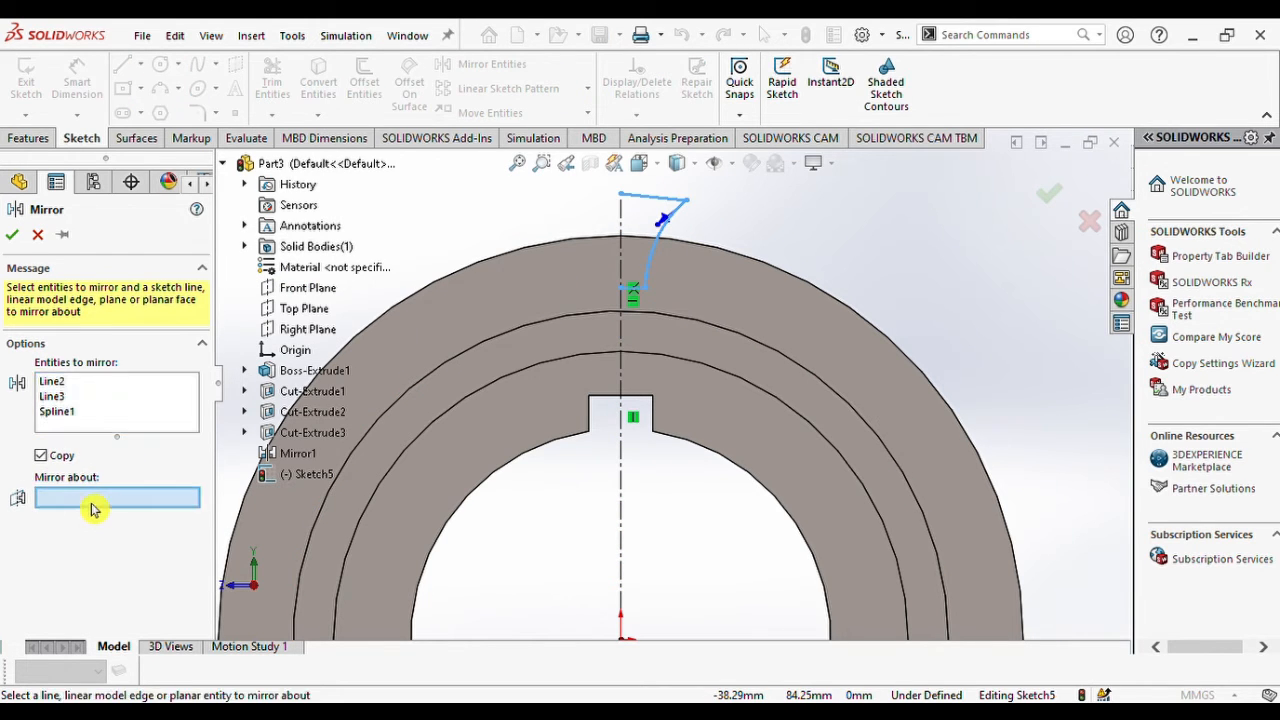
pyautogui.click(618, 239)
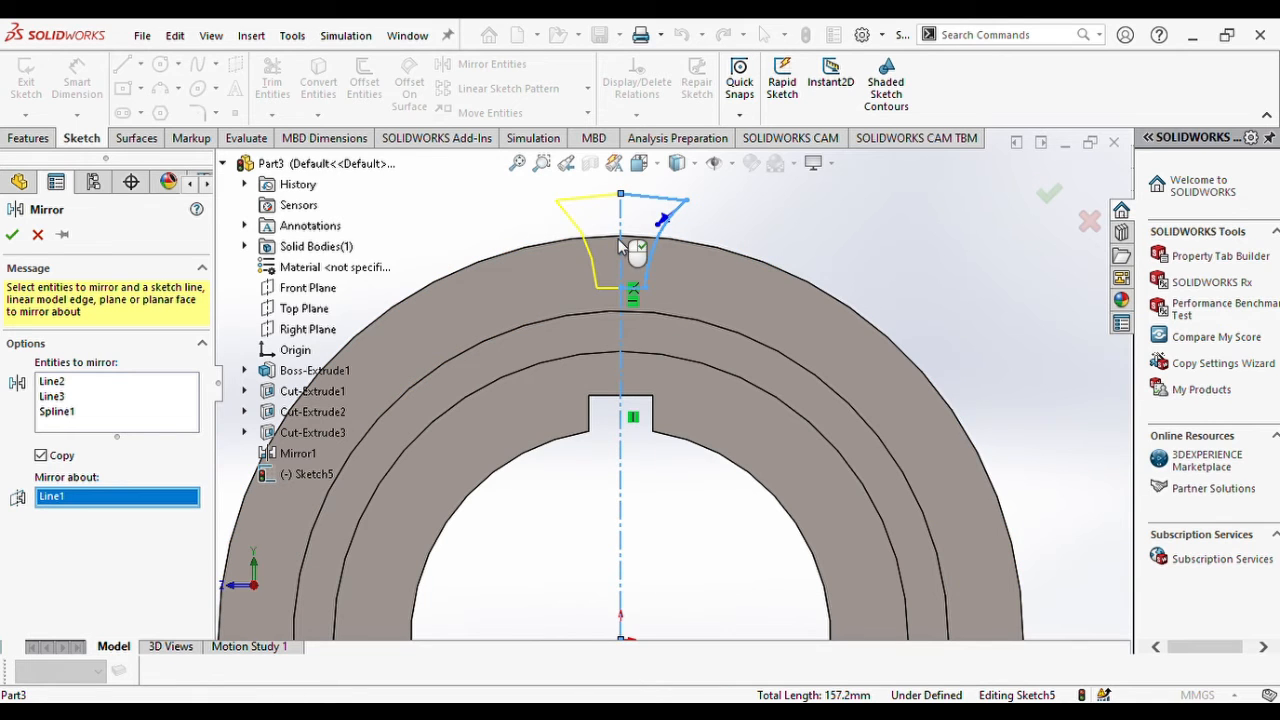
pyautogui.click(12, 234)
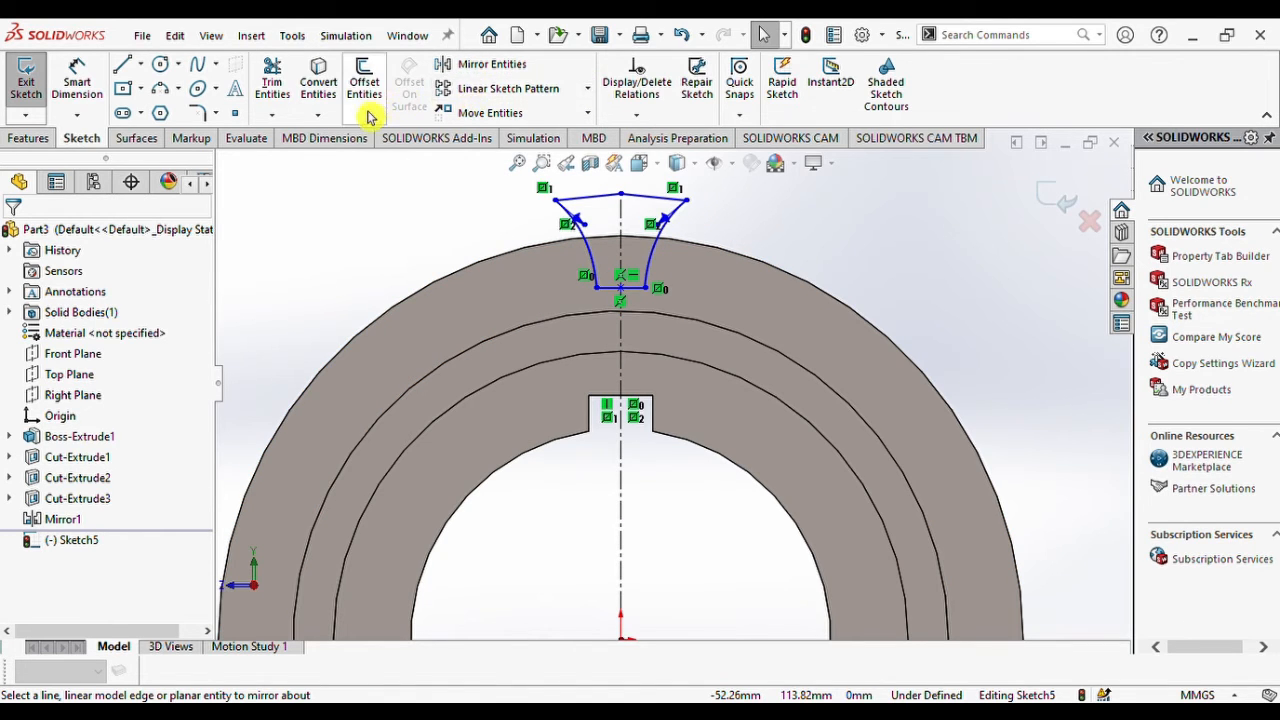
pyautogui.click(40, 139)
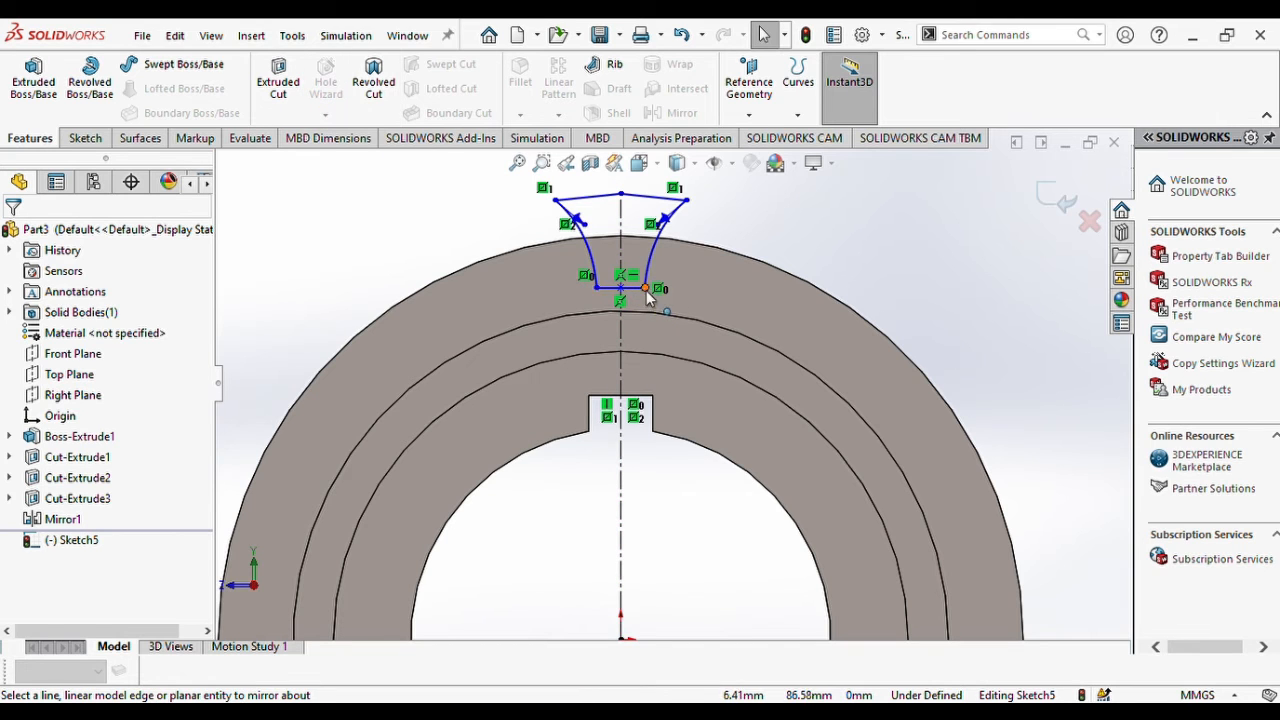
# Cut the tooth-gap profile across the full width of the ring with a 111 mm blind Extruded Cut.
pyautogui.click(87, 140)
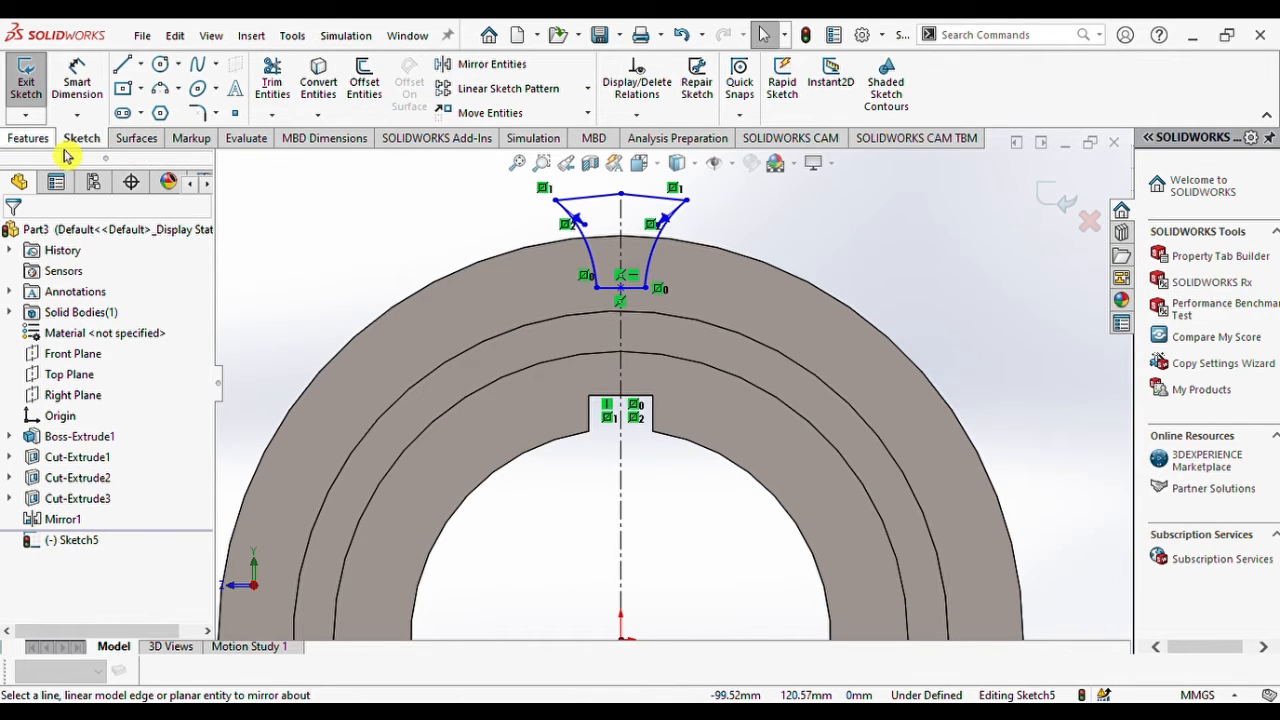
pyautogui.click(30, 138)
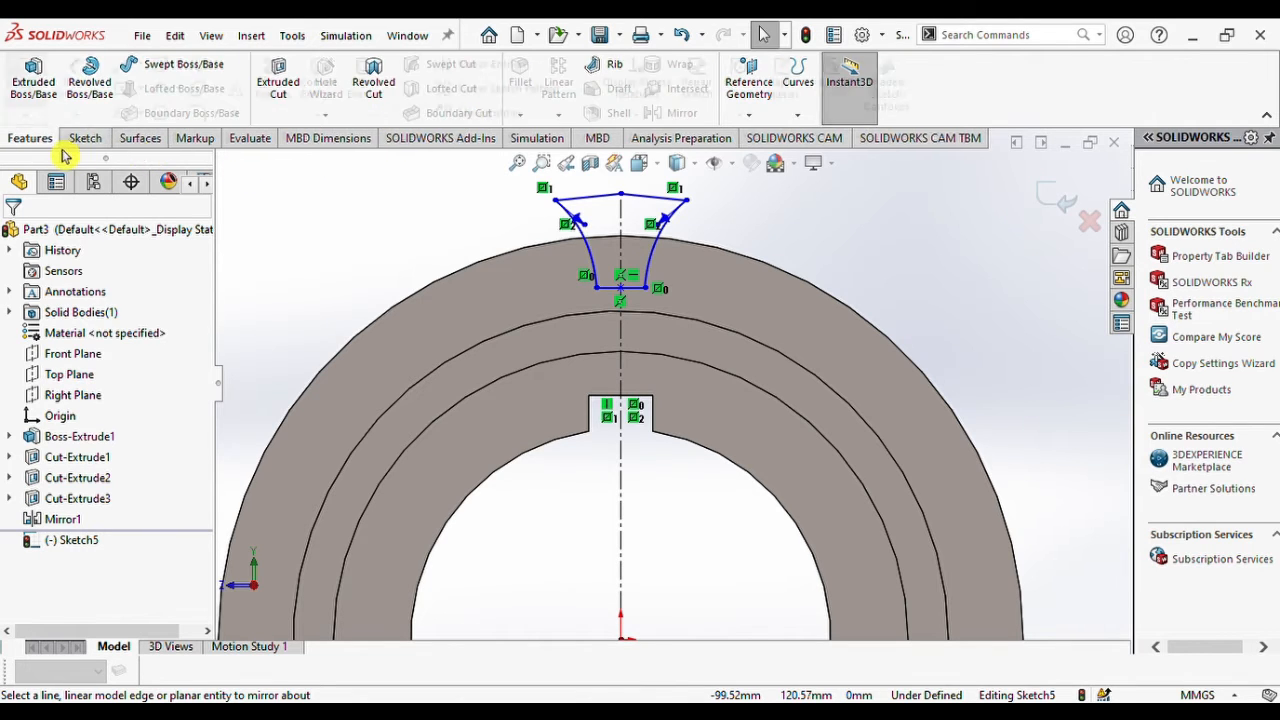
pyautogui.click(279, 88)
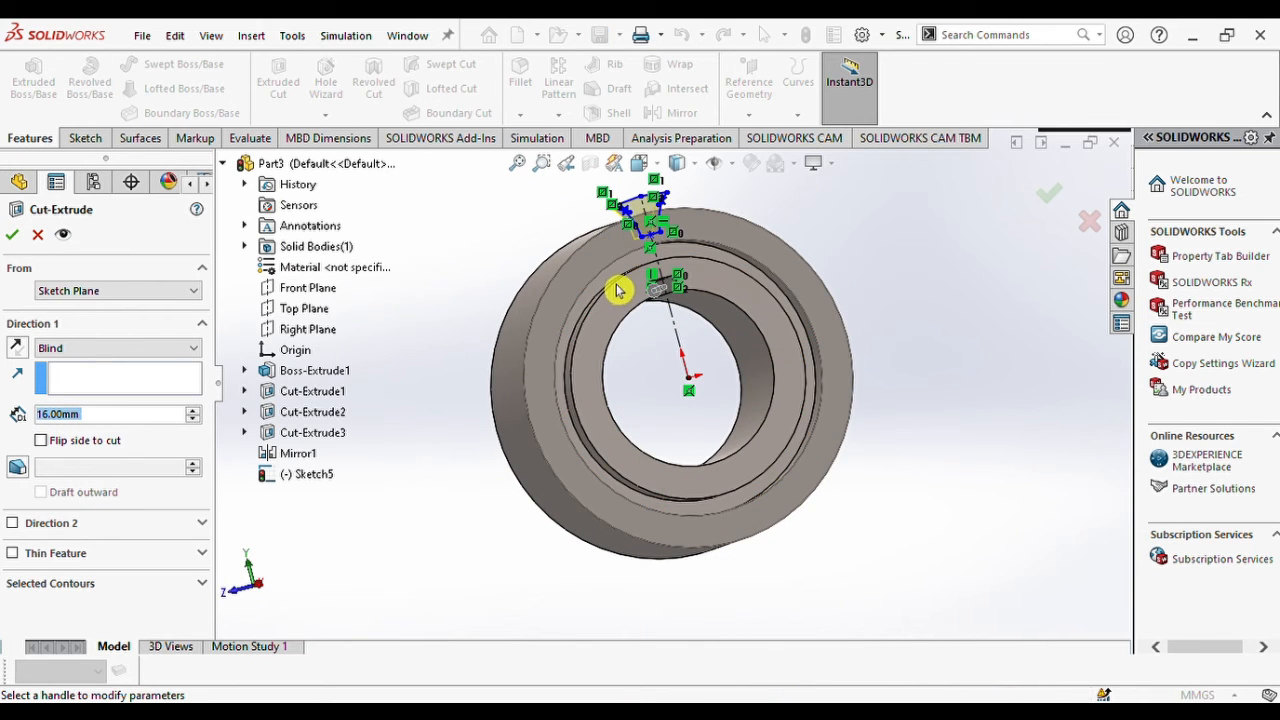
pyautogui.moveTo(617, 287); pyautogui.dragTo(730, 275, button='middle')
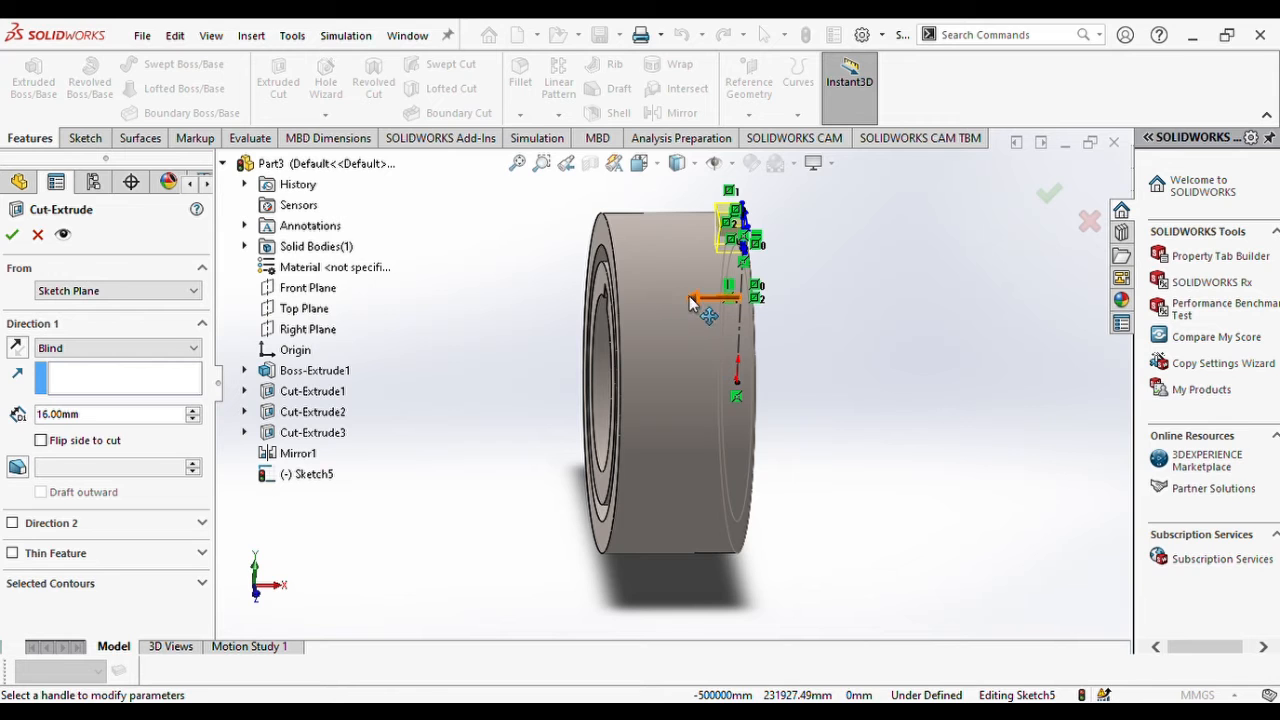
pyautogui.moveTo(686, 302); pyautogui.dragTo(452, 250)
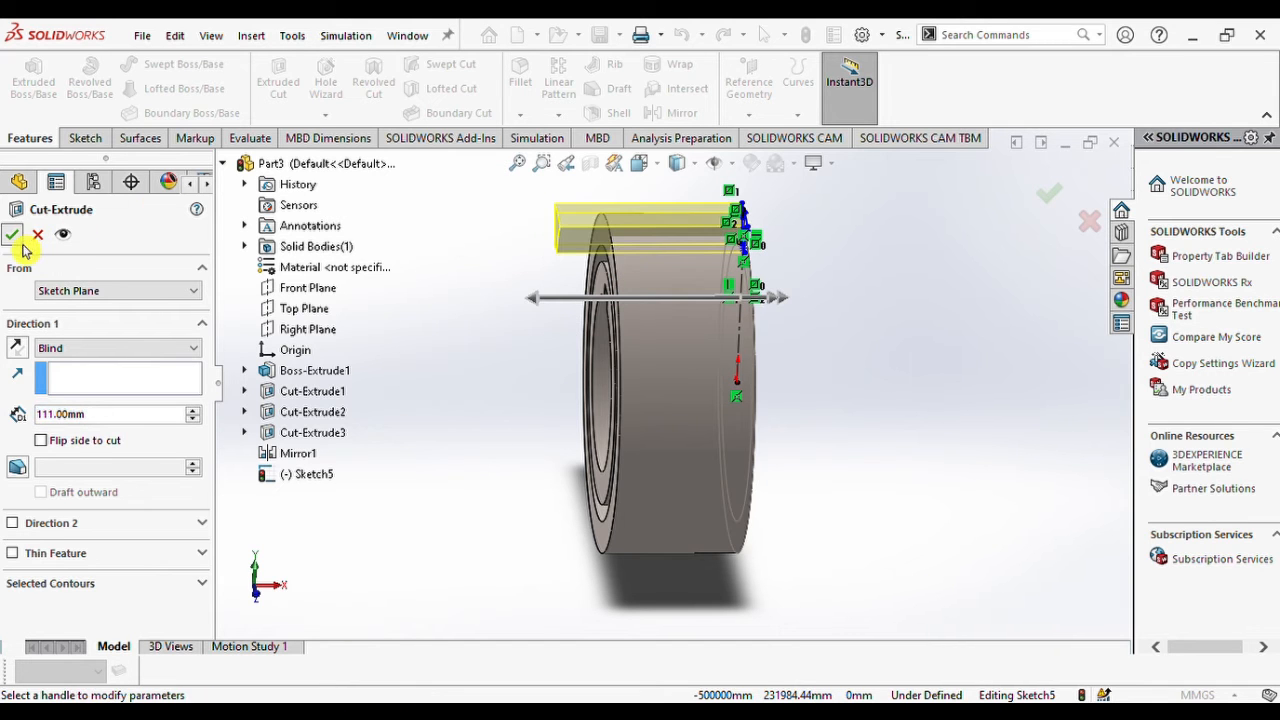
pyautogui.click(13, 236)
pyautogui.moveTo(837, 251); pyautogui.dragTo(656, 285, button='middle')
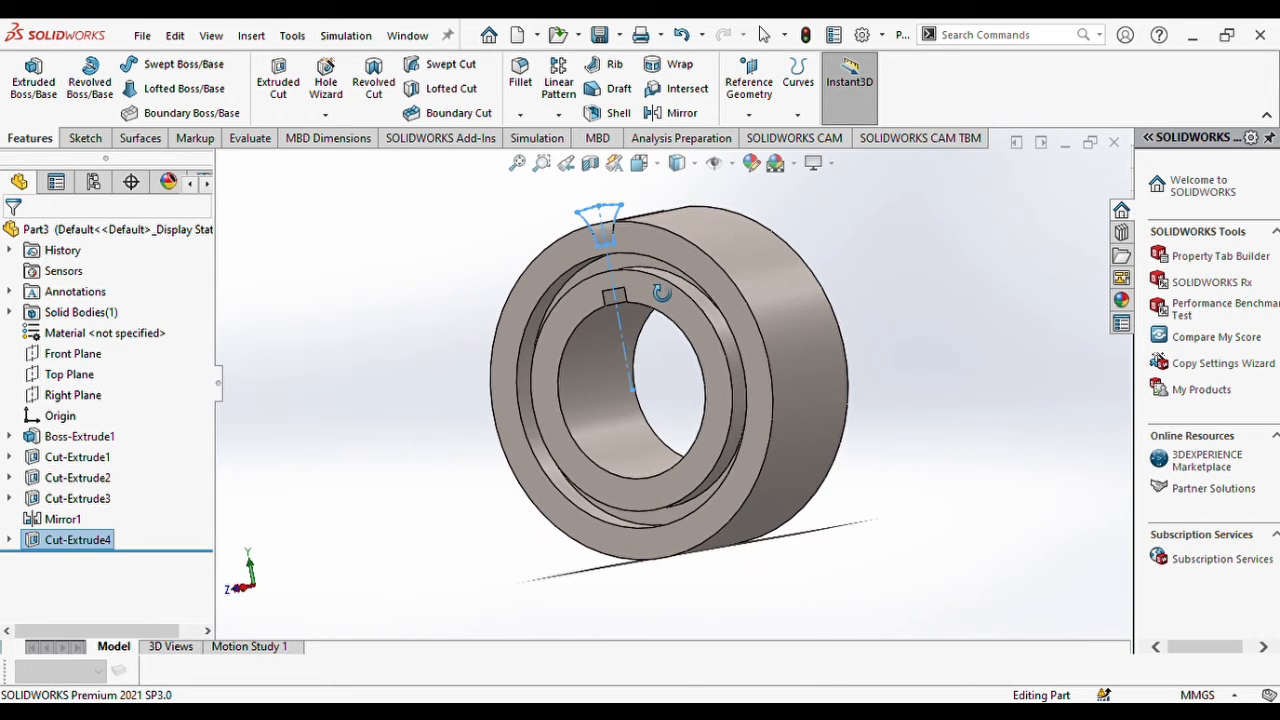
# Create a circular pattern of the tooth-gap cut about the ring's outer circular edge, with 25 equally spaced instances over 360 degrees.
pyautogui.click(85, 550)
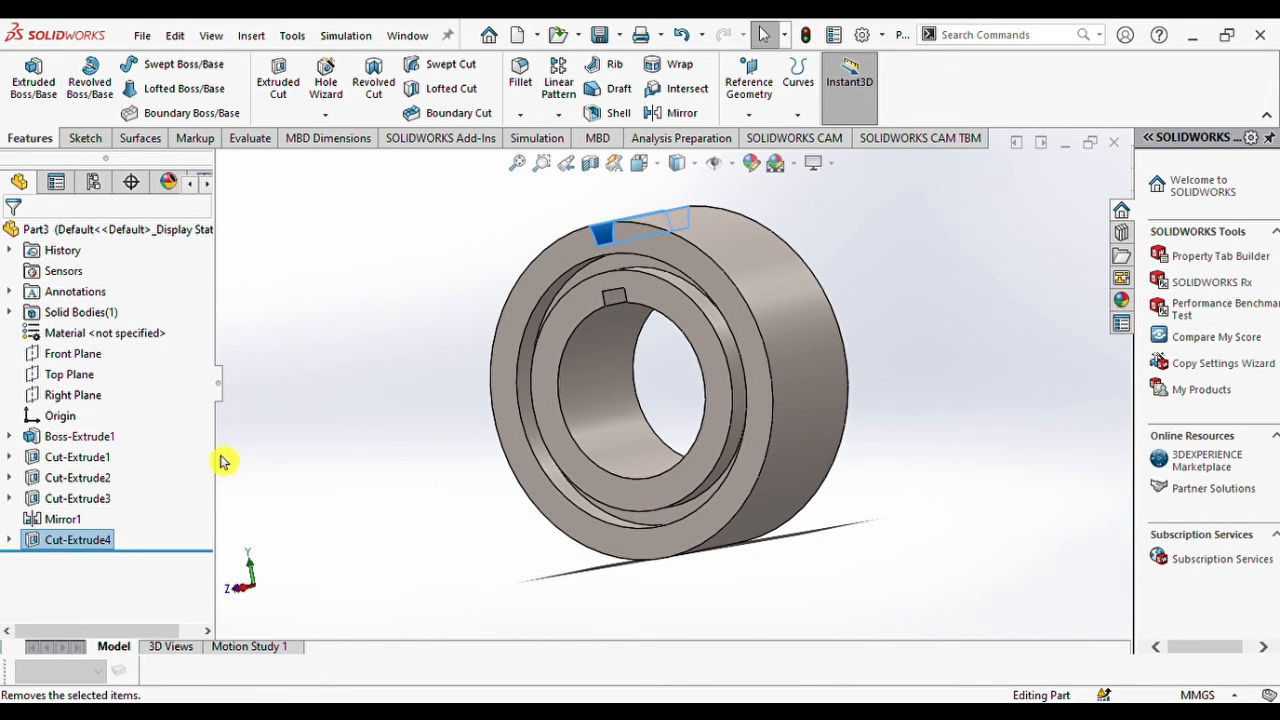
pyautogui.click(448, 367)
pyautogui.click(72, 543)
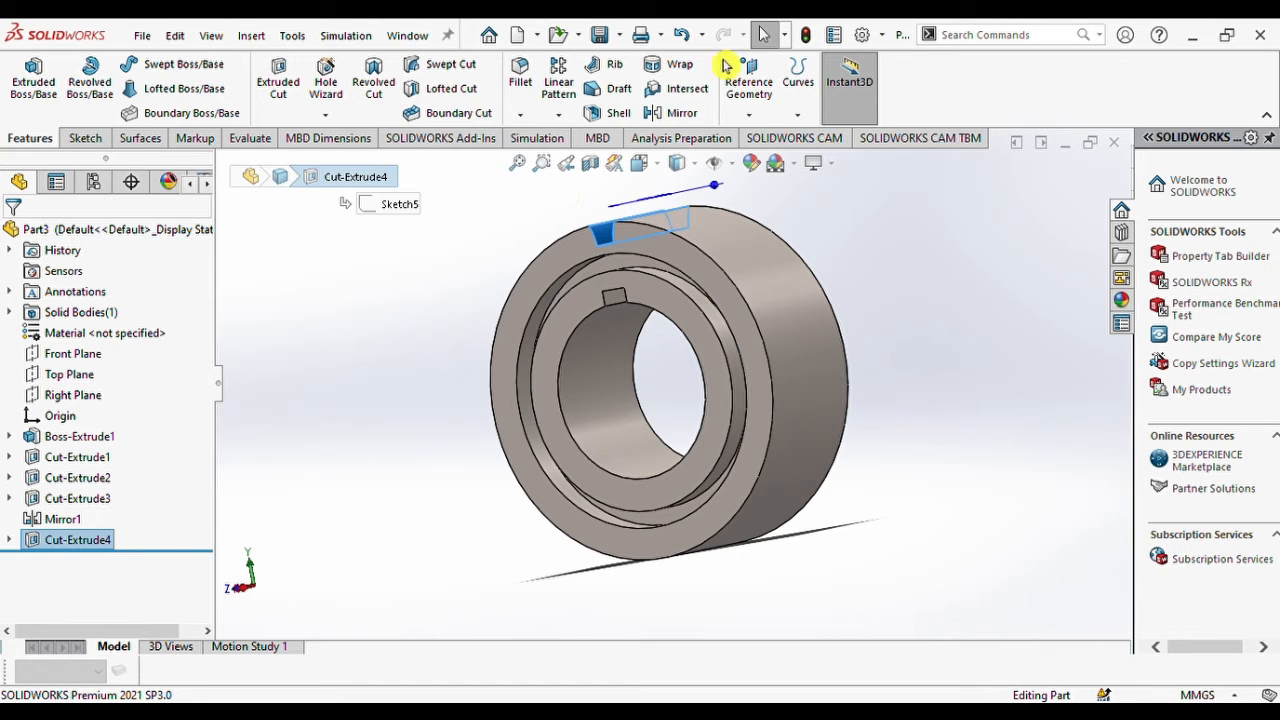
pyautogui.click(558, 113)
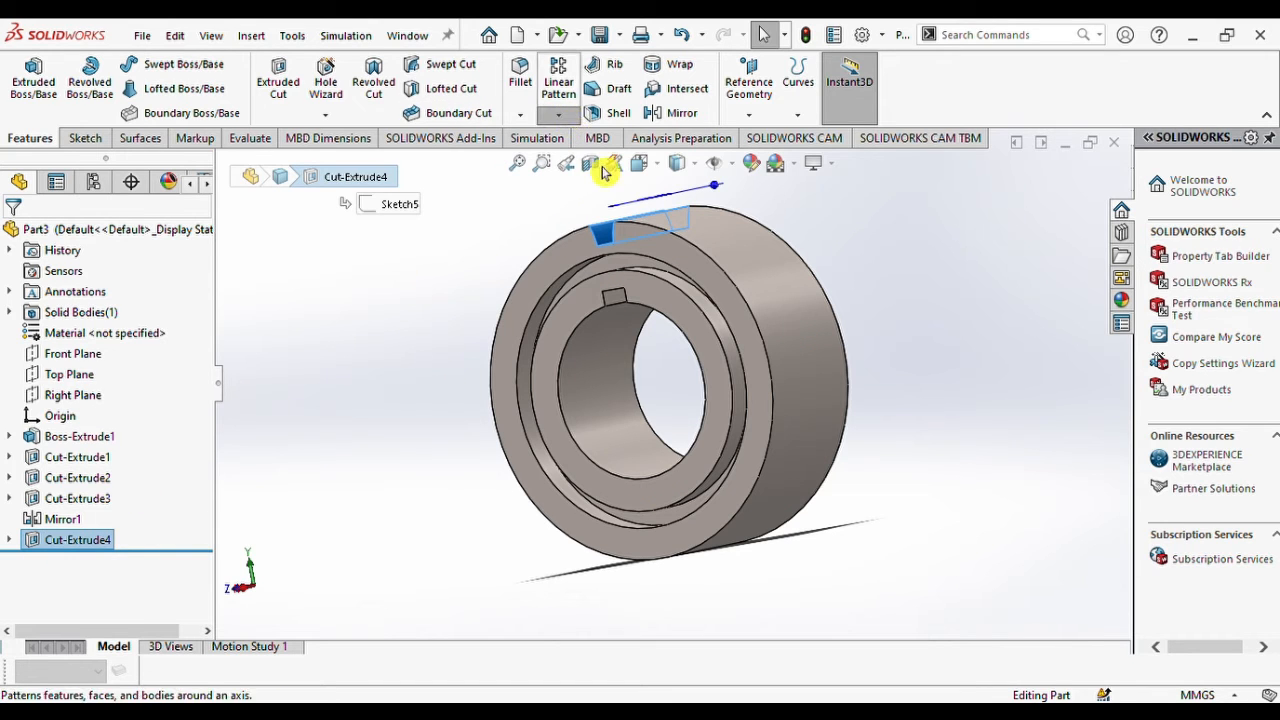
pyautogui.click(600, 162)
pyautogui.click(560, 258)
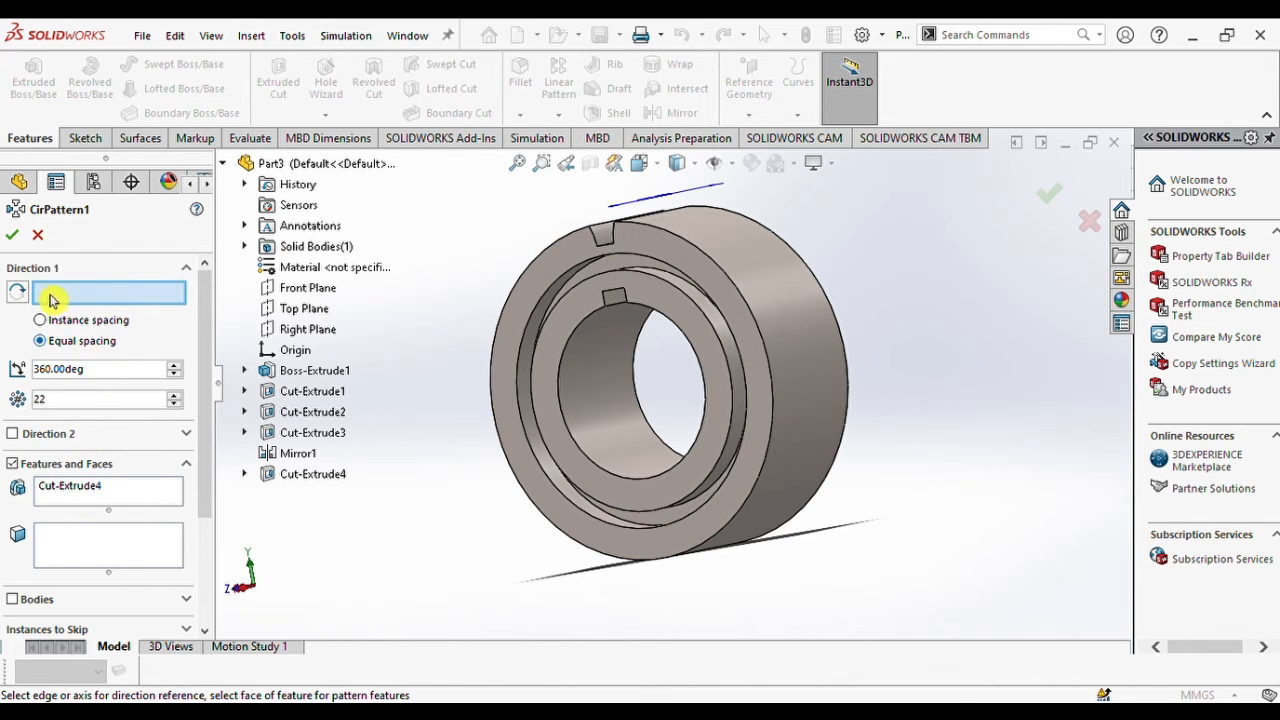
pyautogui.click(526, 272)
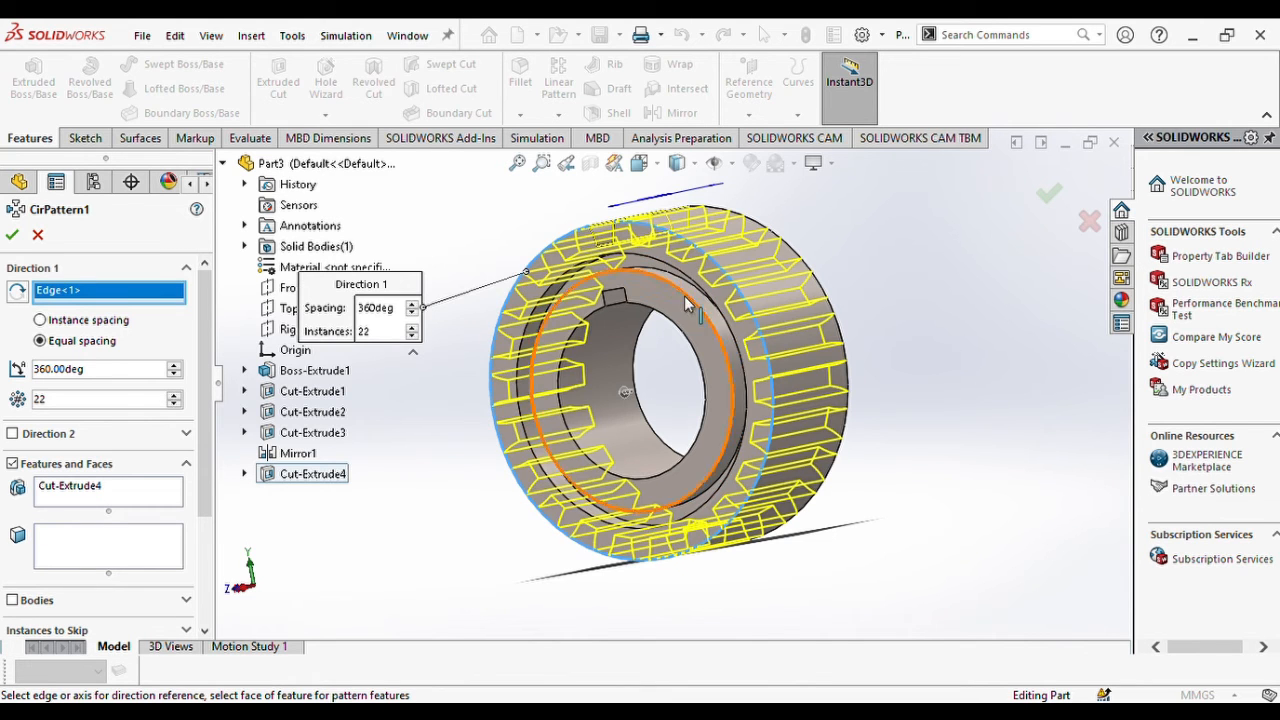
pyautogui.moveTo(684, 296); pyautogui.dragTo(749, 314, button='middle')
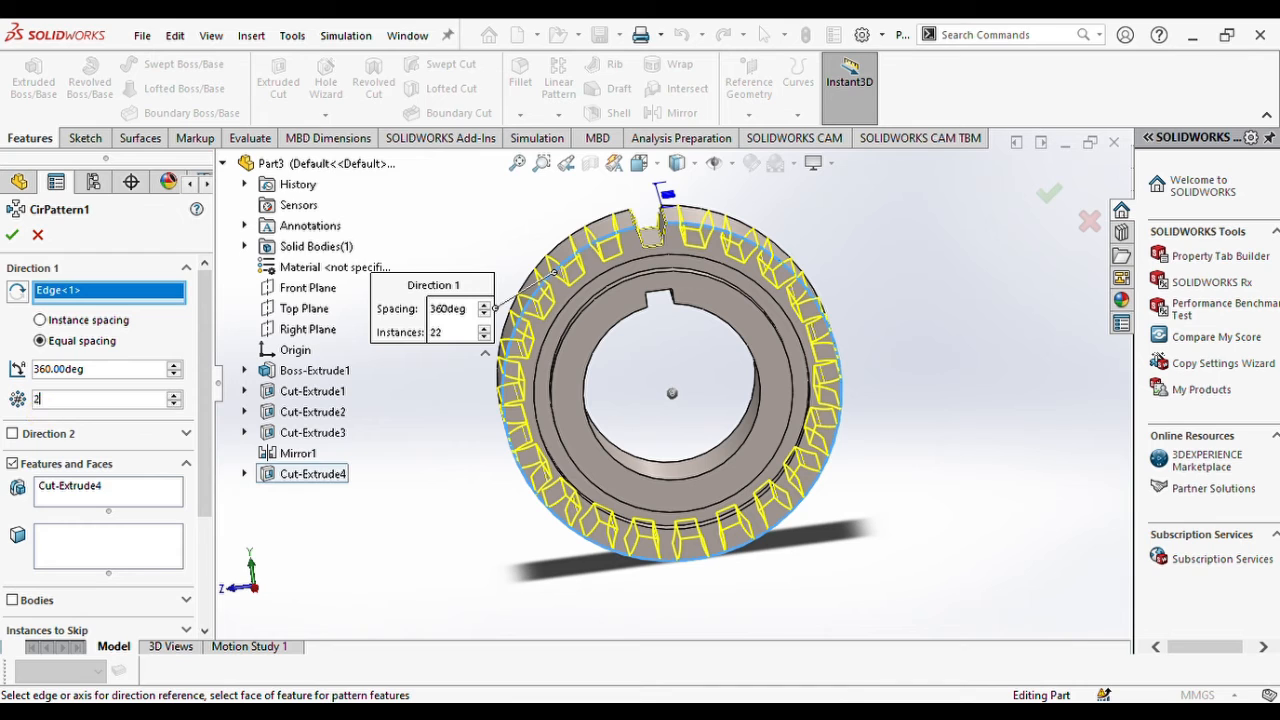
pyautogui.write('25')
pyautogui.press('Return')
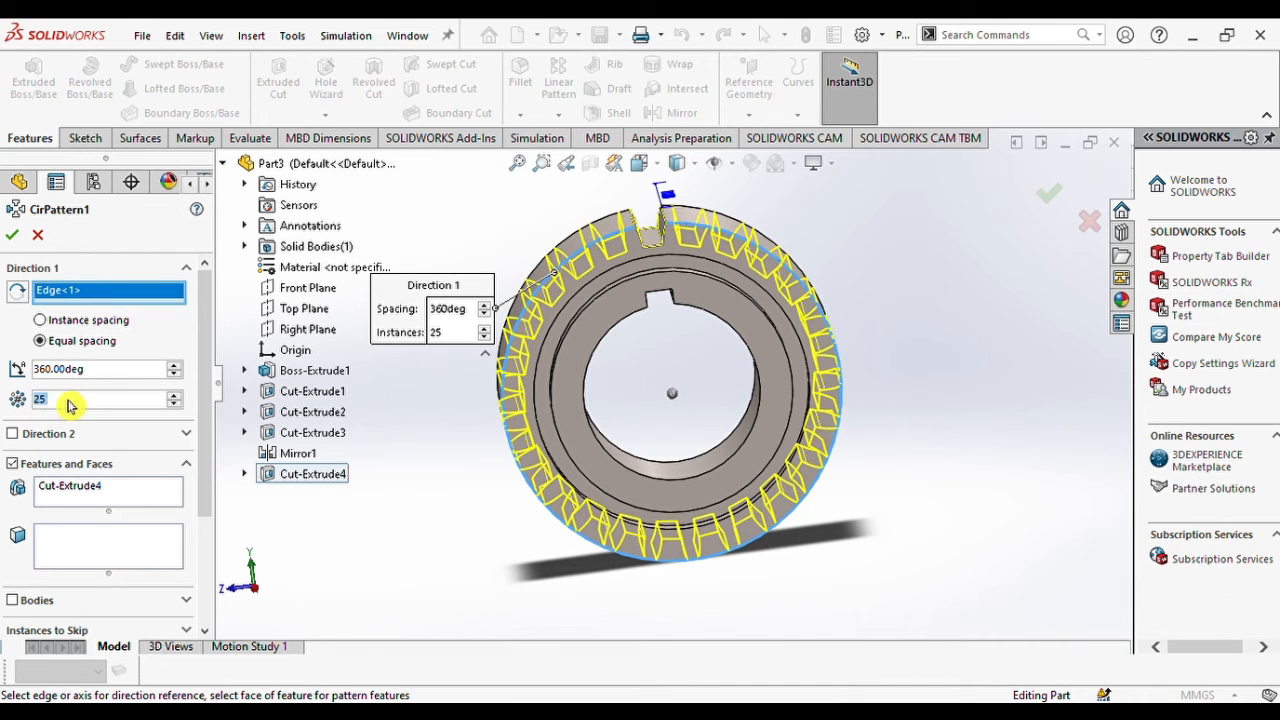
pyautogui.click(14, 238)
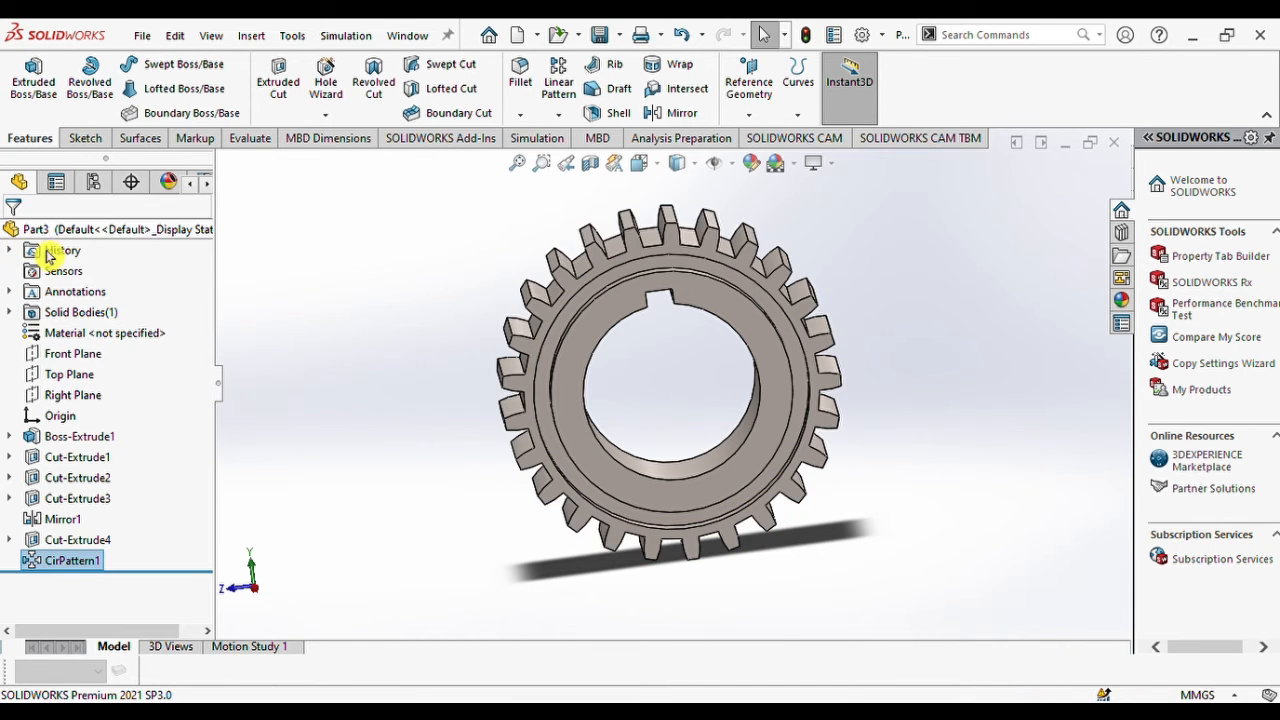
# Try to apply the burnished steel appearance from the Metal > Steel library to the gear.
pyautogui.moveTo(676, 318); pyautogui.dragTo(588, 303, button='middle')
pyautogui.scroll(-5, 591, 305)
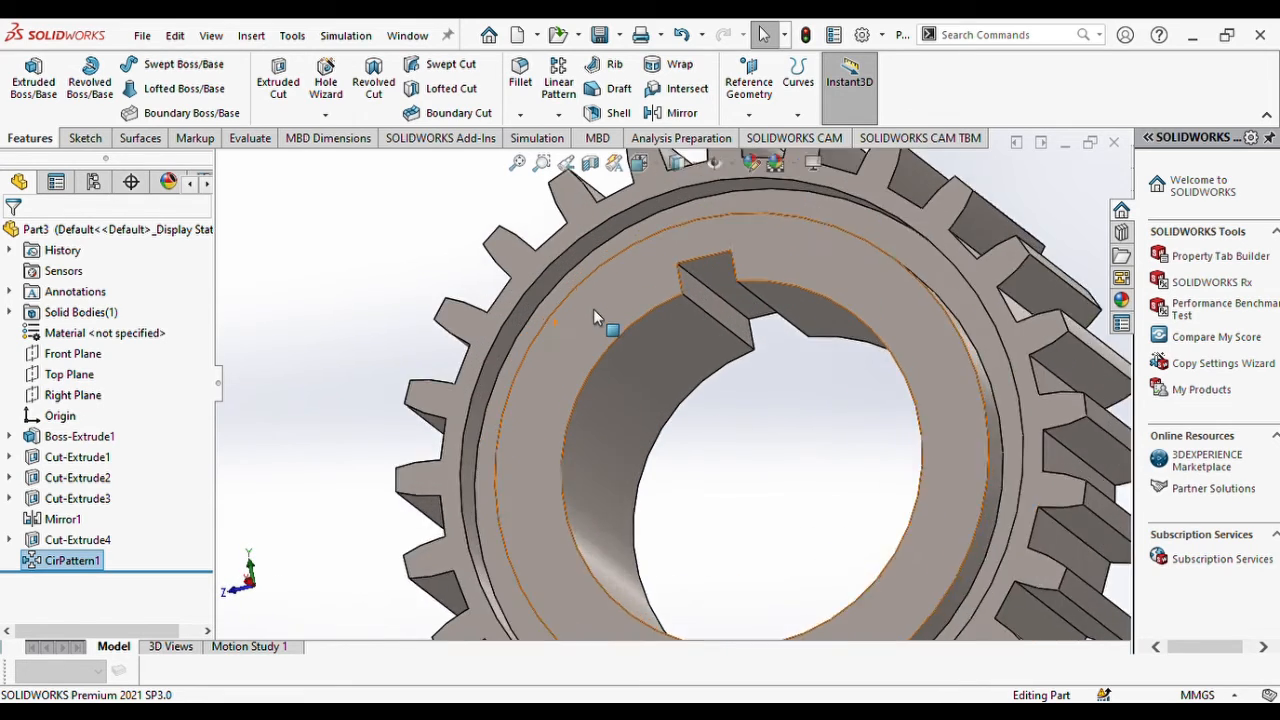
pyautogui.scroll(2, 609, 310)
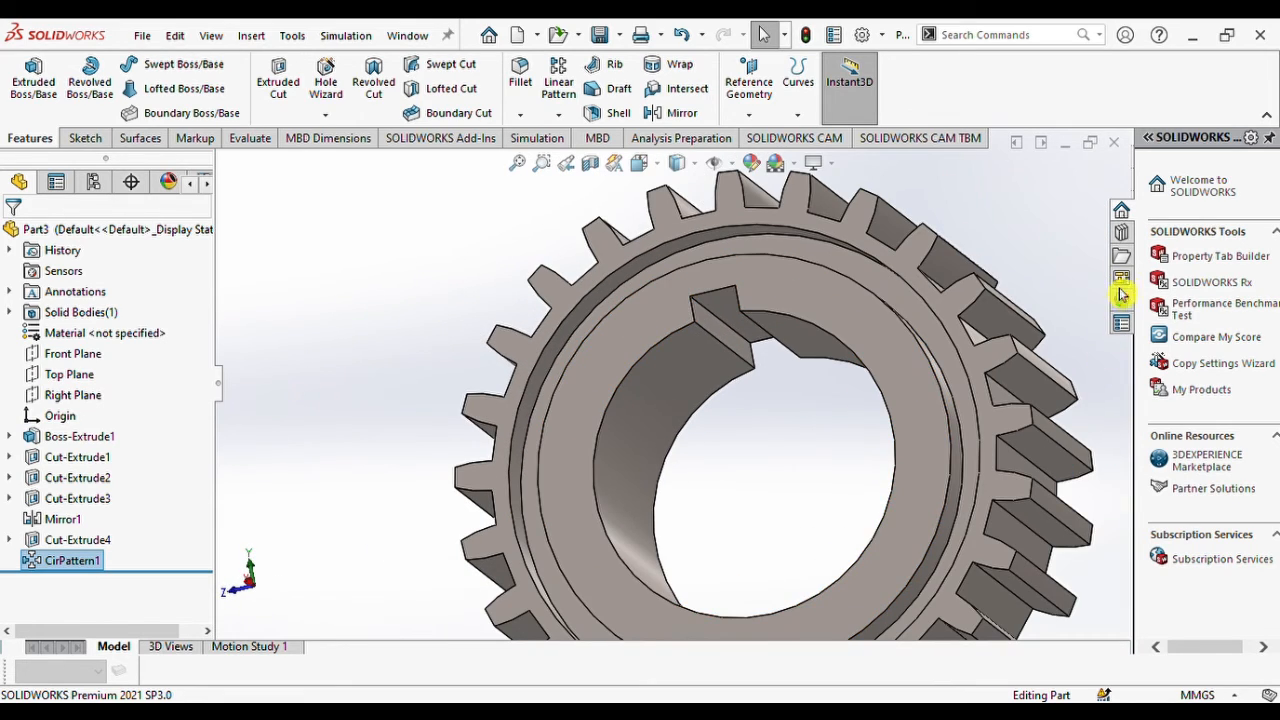
pyautogui.click(1122, 300)
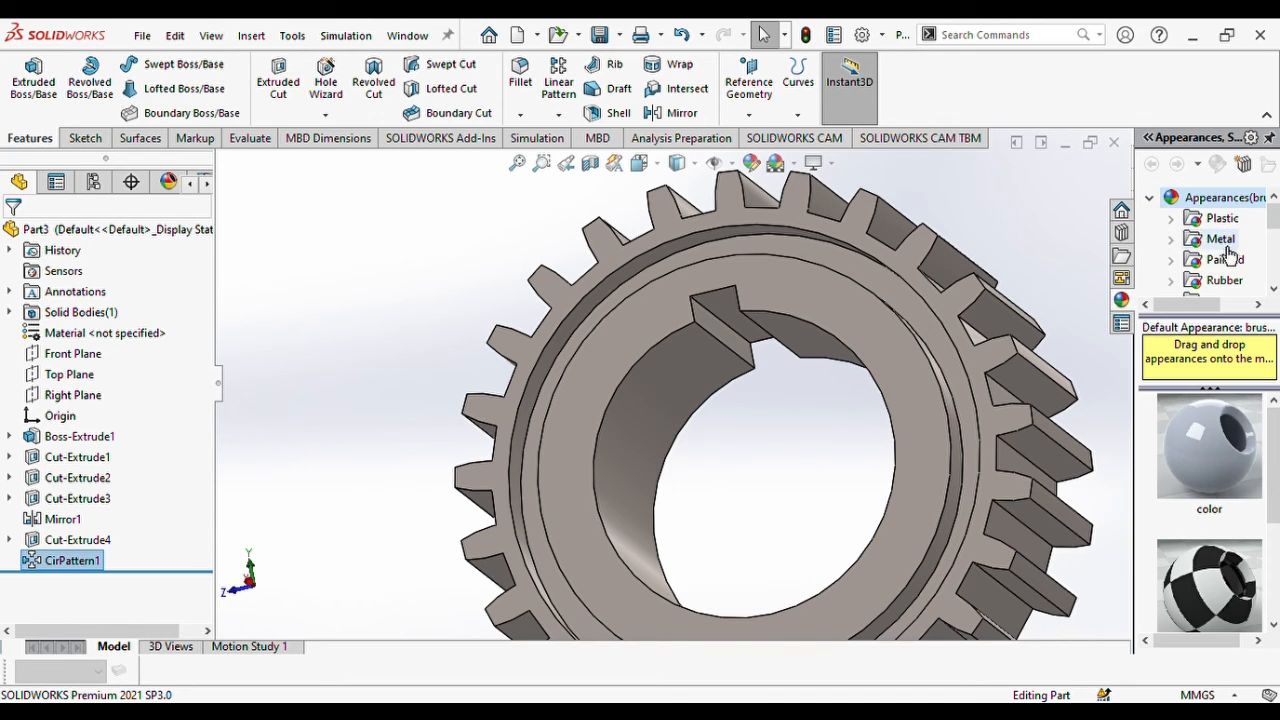
pyautogui.click(1222, 244)
pyautogui.doubleClick(1188, 244)
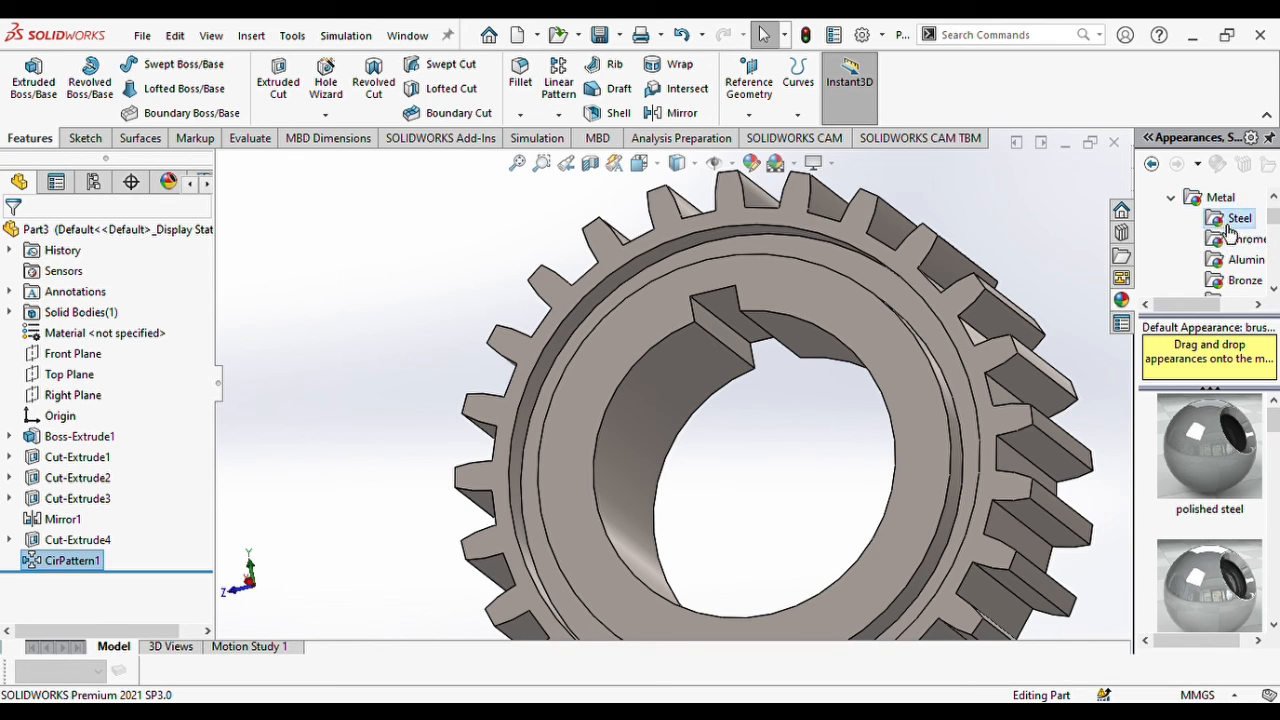
pyautogui.moveTo(1276, 440); pyautogui.dragTo(1268, 504)
pyautogui.click(1210, 483)
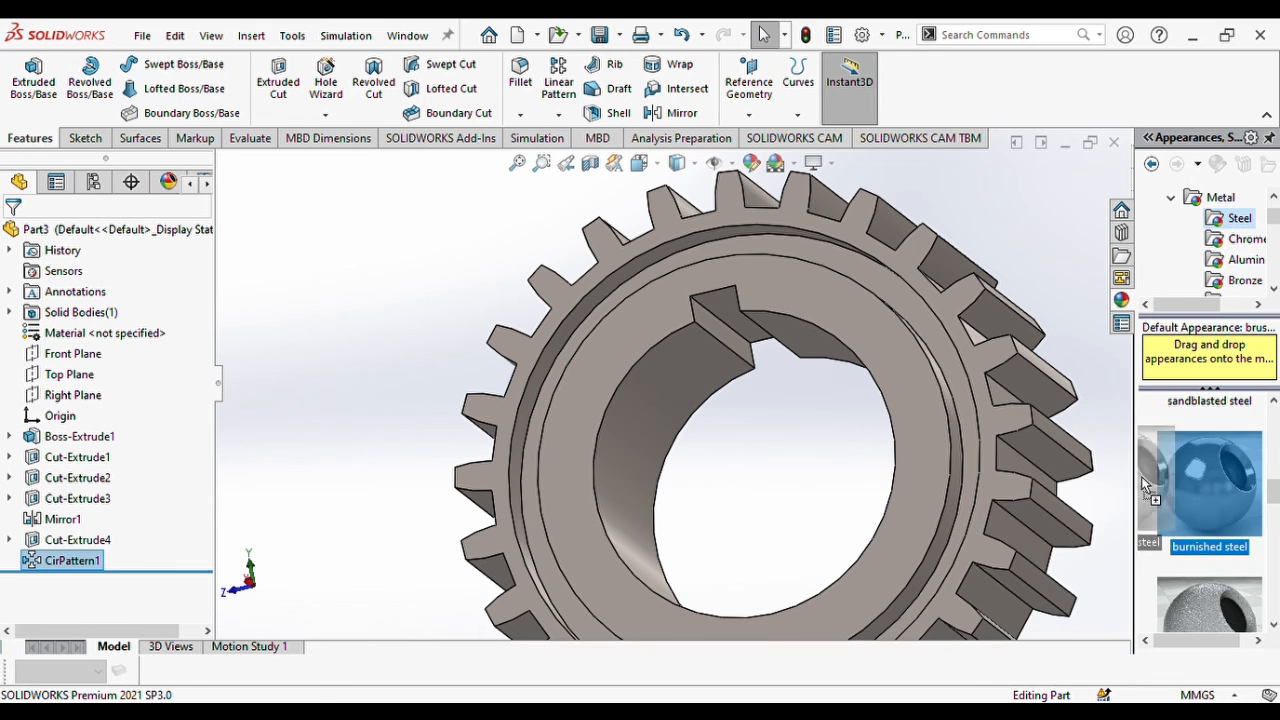
pyautogui.moveTo(1015, 354)
pyautogui.mouseDown(button='middle')
pyautogui.moveTo(969, 366)
pyautogui.moveTo(994, 362)
pyautogui.mouseUp(button='middle')
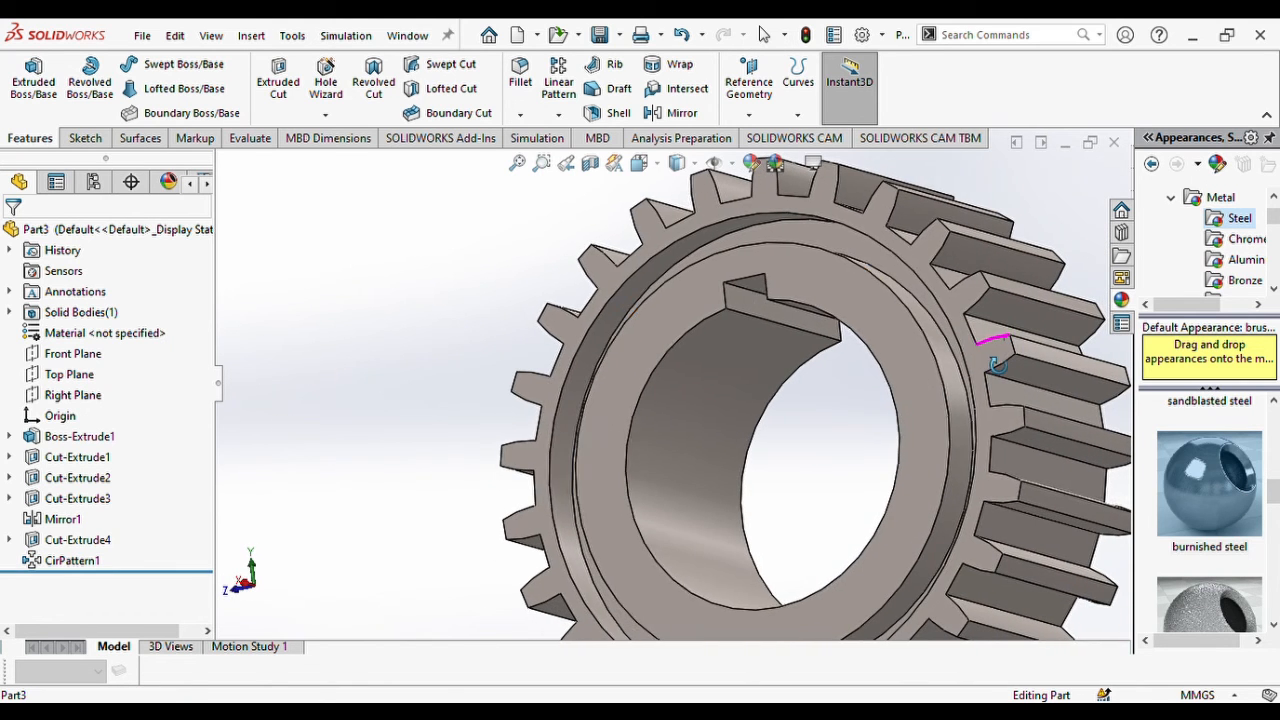
pyautogui.click(750, 416)
pyautogui.scroll(3, 755, 400)
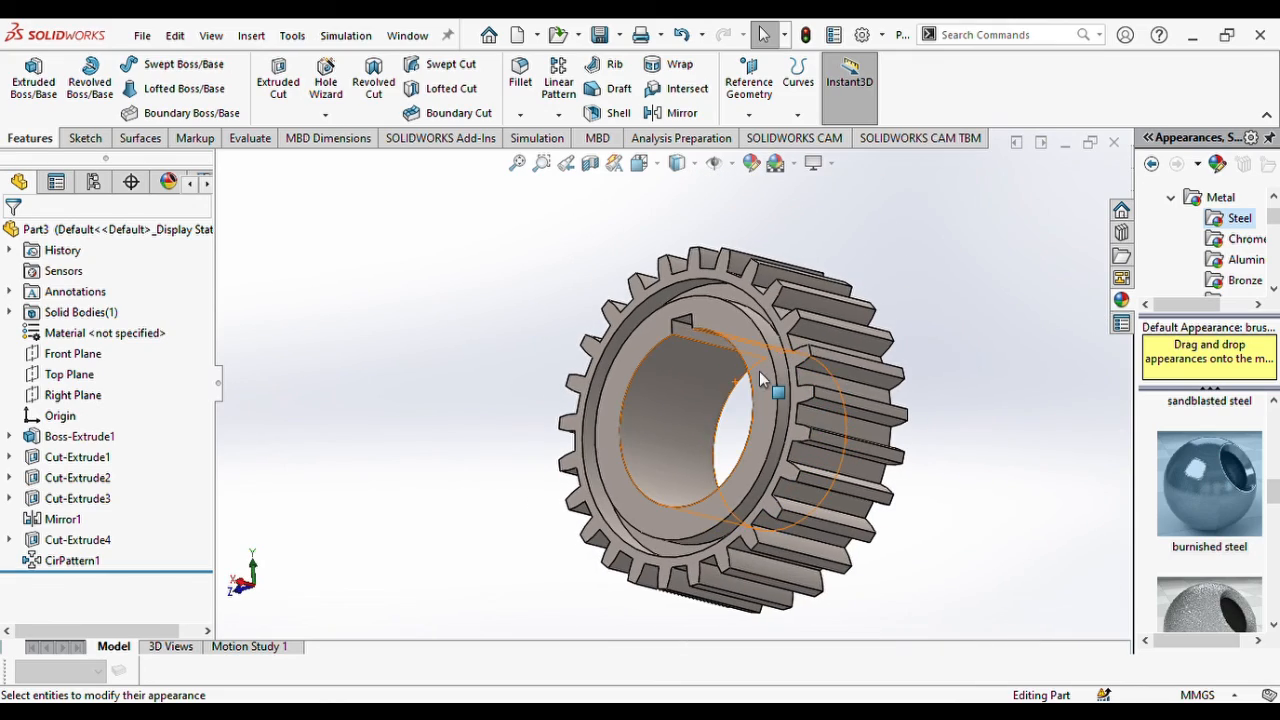